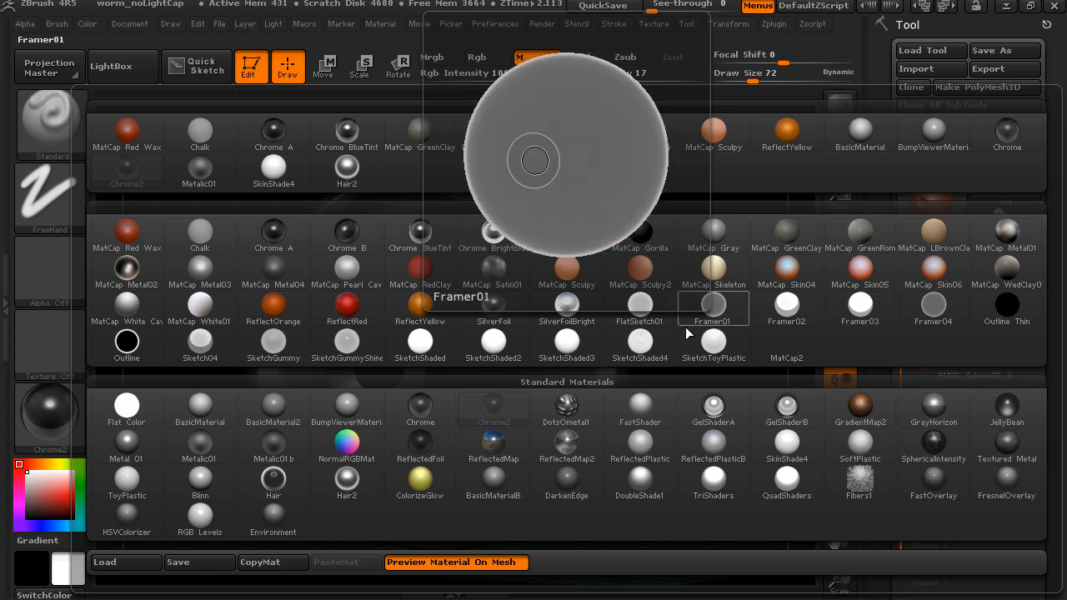
- Switch the current material to BumpViewerMaterial and examine the eye sphere from several angles
click(343, 415)
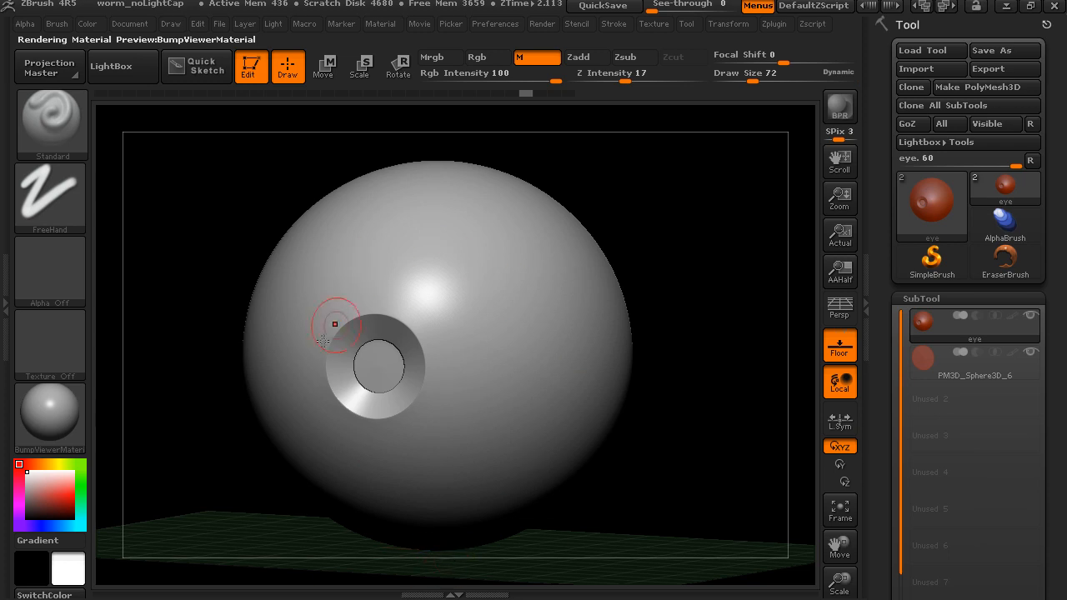
drag(694, 389, 675, 388)
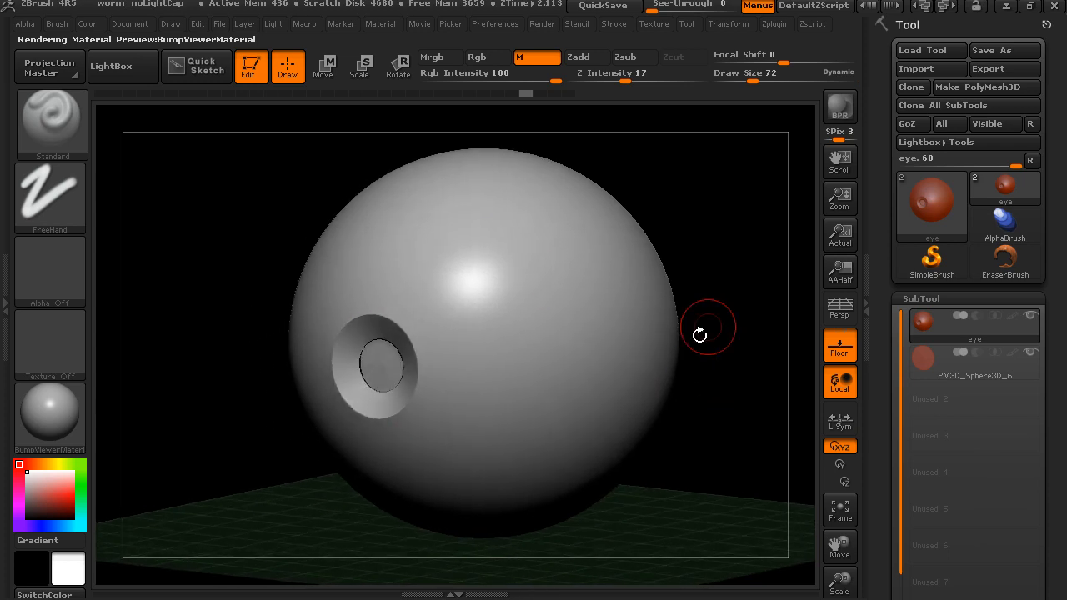
alt+drag(745, 258, 711, 229)
drag(638, 207, 585, 194)
alt+drag(333, 234, 265, 294)
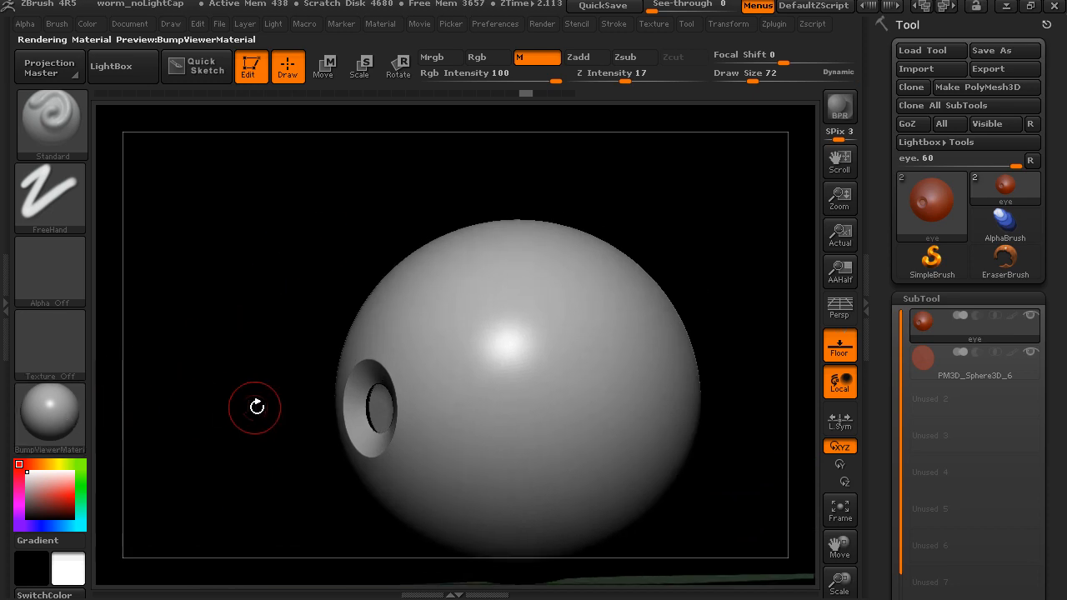
drag(266, 336, 305, 392)
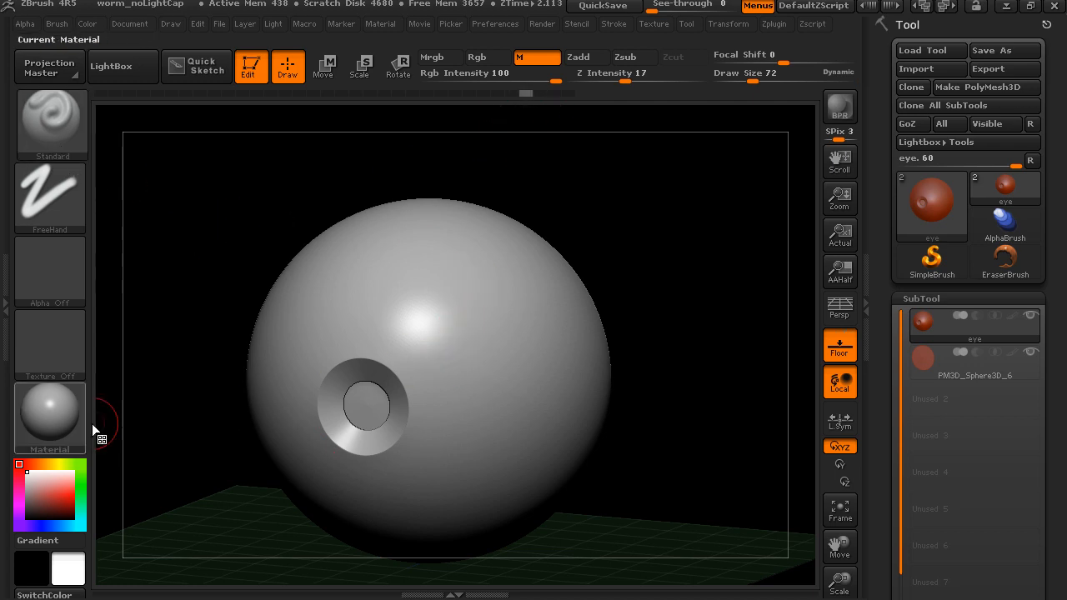
- Paint a vertical strip of the Chrome2 material on the eye sphere beside the pupil recess
click(50, 412)
click(497, 424)
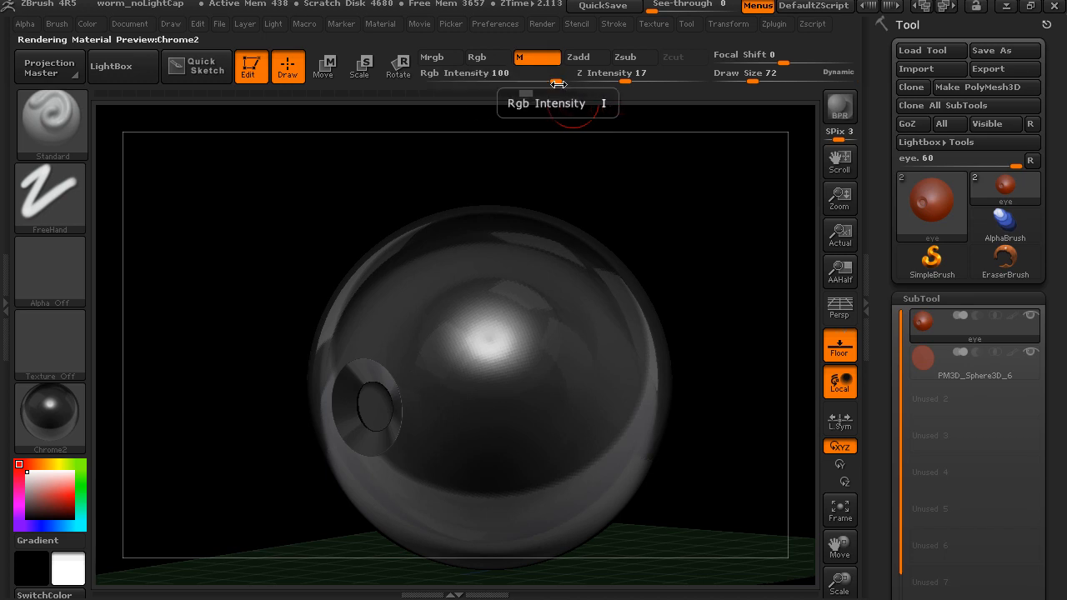
drag(681, 228, 582, 262)
mouse_move(474, 307)
mouse_down()
mouse_move(497, 374)
mouse_move(502, 455)
mouse_move(478, 358)
mouse_up()
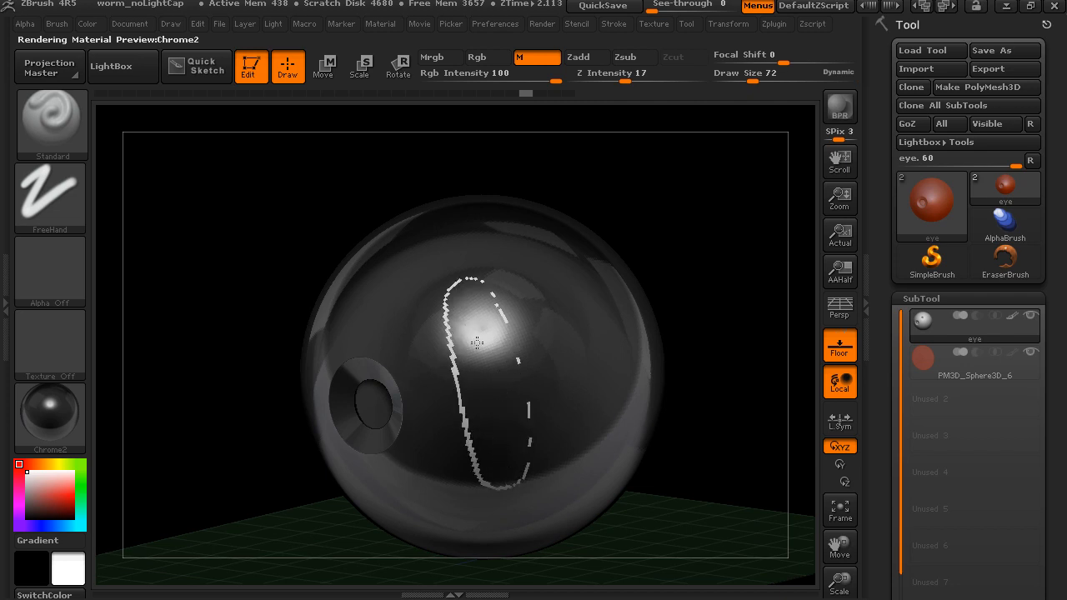
- Switch the current material to BasicMaterial and inspect the painted Chrome2 strip on the sphere
click(71, 412)
click(199, 410)
drag(648, 296, 708, 289)
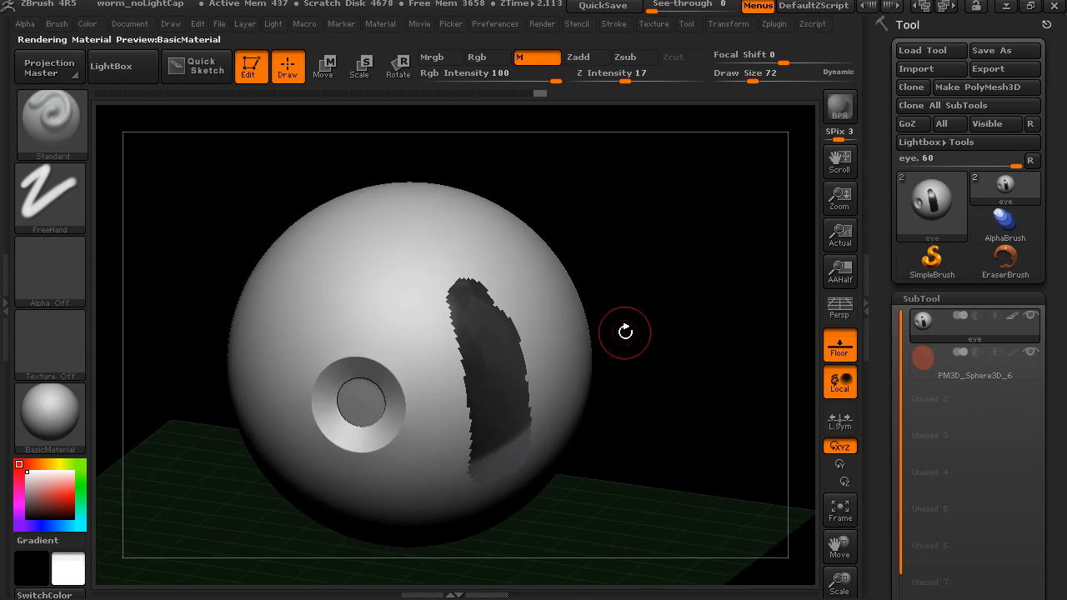
mouse_move(655, 340)
mouse_down()
mouse_move(662, 243)
mouse_move(642, 226)
mouse_up()
mouse_move(559, 279)
mouse_down()
mouse_move(586, 295)
mouse_move(586, 324)
mouse_move(533, 124)
mouse_up()
- Try Rgb Intensity at 0, restore it to 100, and paint BasicMaterial over the upper end of the dark strip
drag(547, 81, 420, 81)
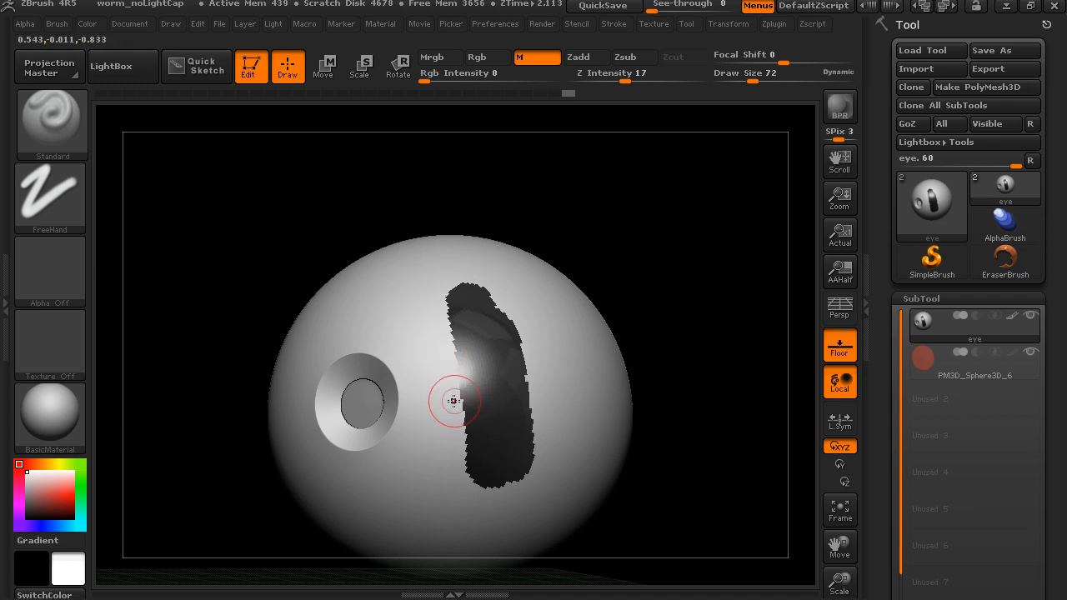
drag(425, 81, 448, 80)
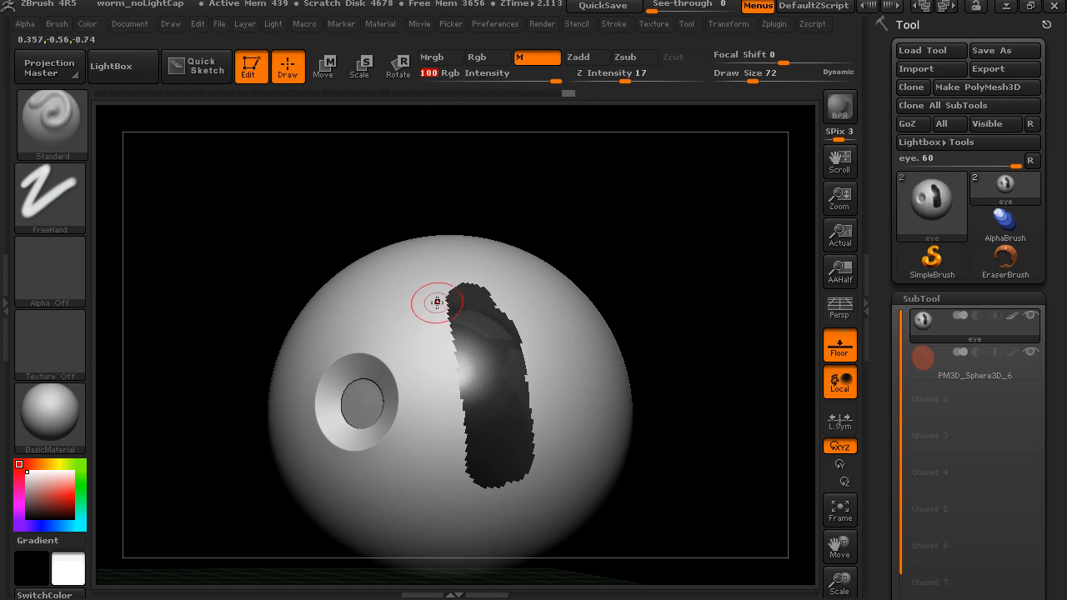
drag(431, 302, 440, 311)
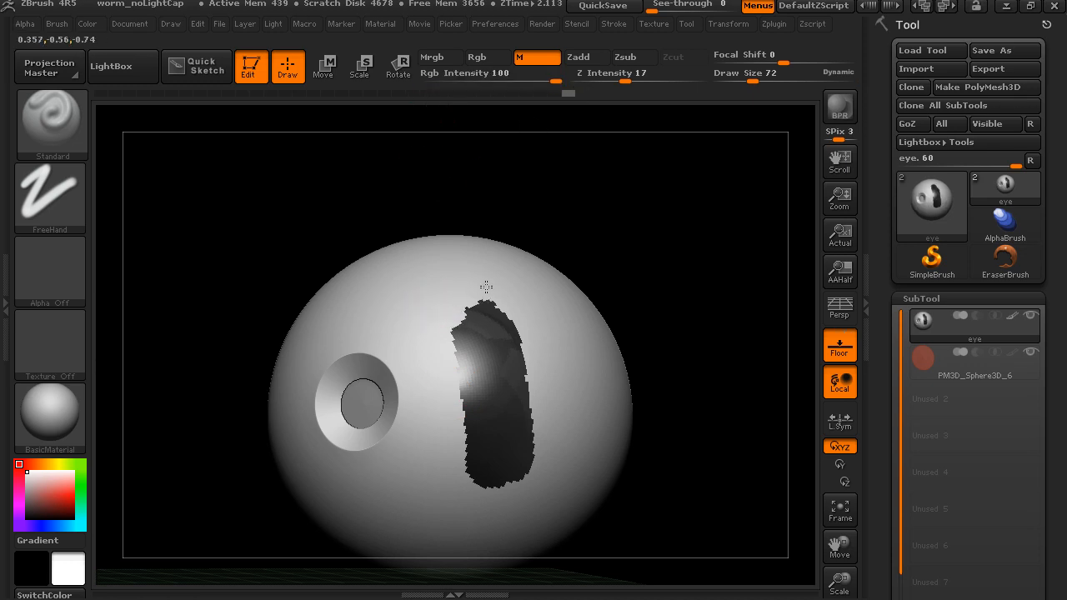
drag(643, 261, 468, 387)
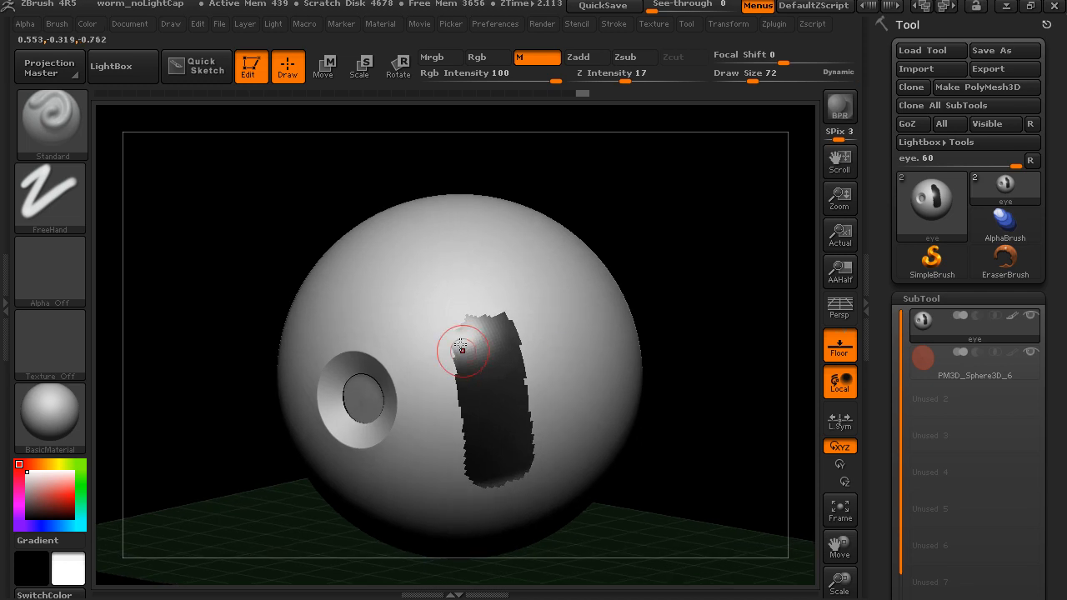
drag(743, 317, 474, 419)
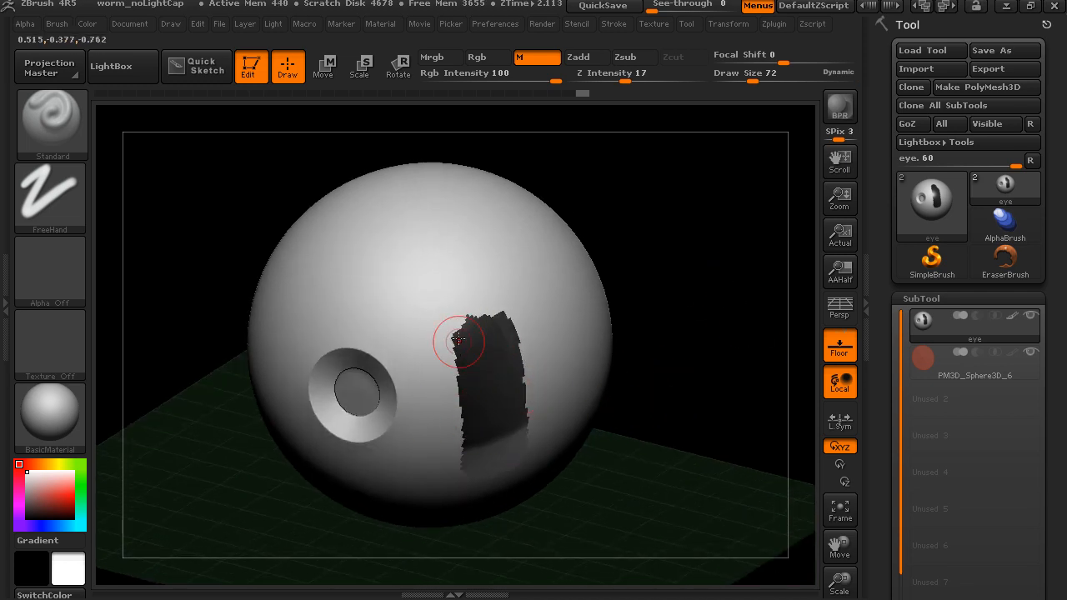
mouse_move(675, 323)
mouse_down()
mouse_move(694, 325)
mouse_move(697, 289)
mouse_move(572, 371)
mouse_up()
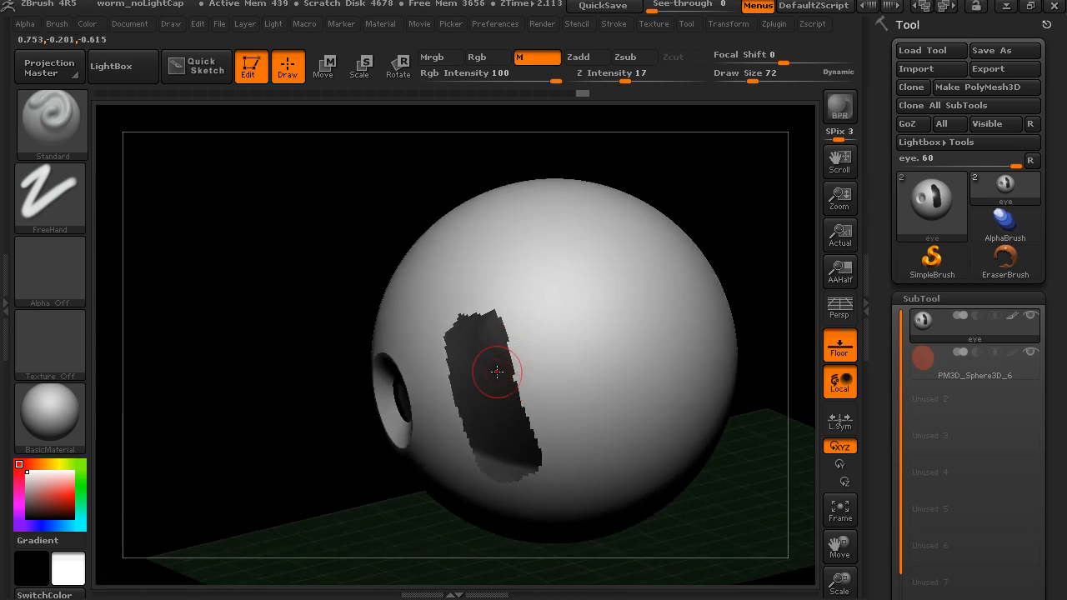
drag(704, 240, 756, 230)
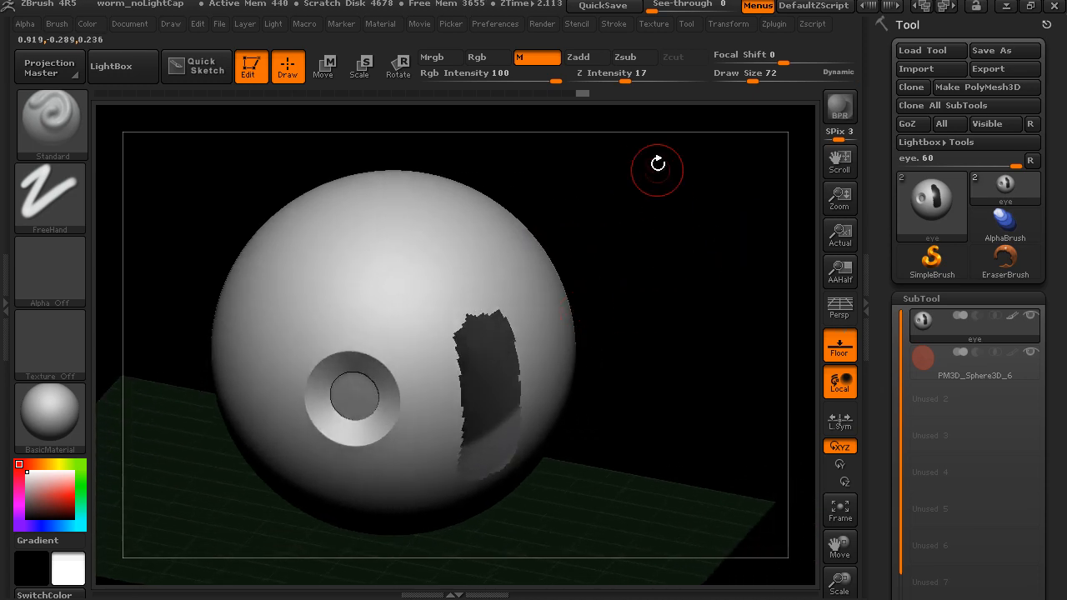
drag(655, 324, 670, 381)
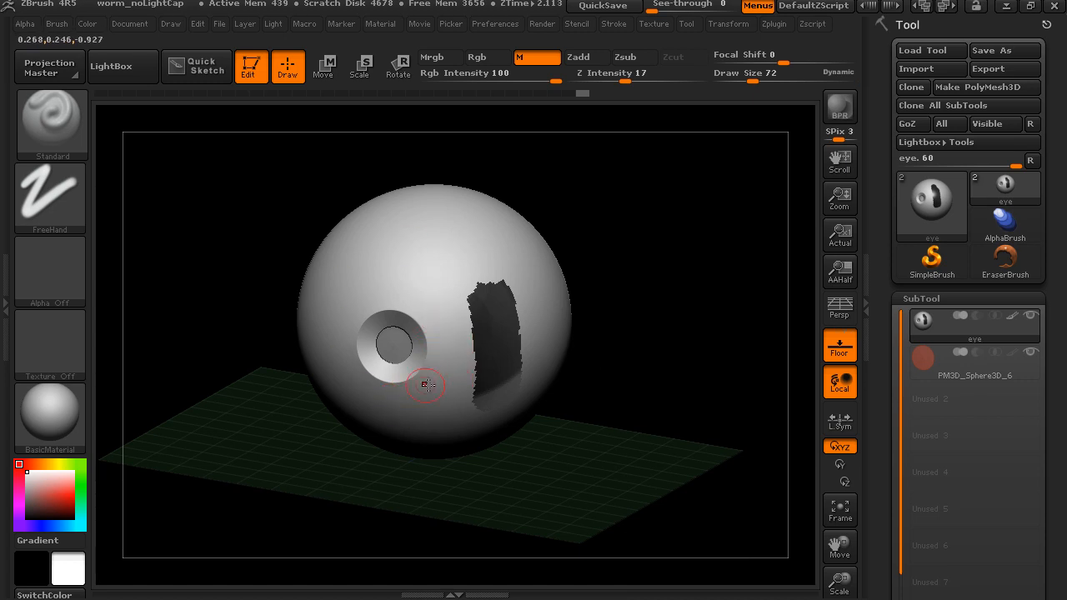
- Fill the entire eye object with the Chrome2 material
click(79, 408)
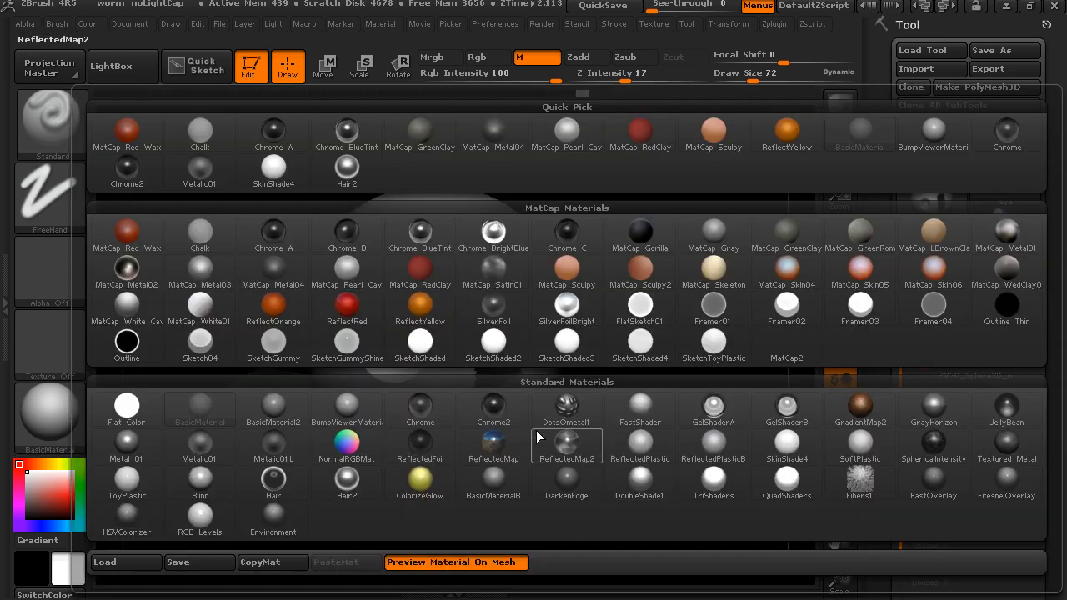
click(492, 408)
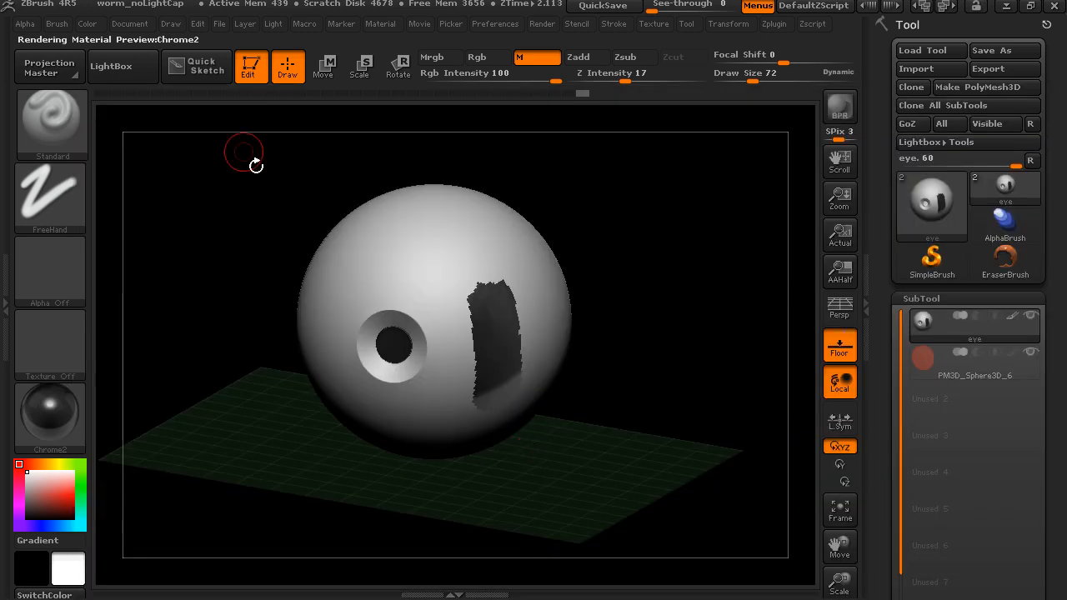
click(85, 25)
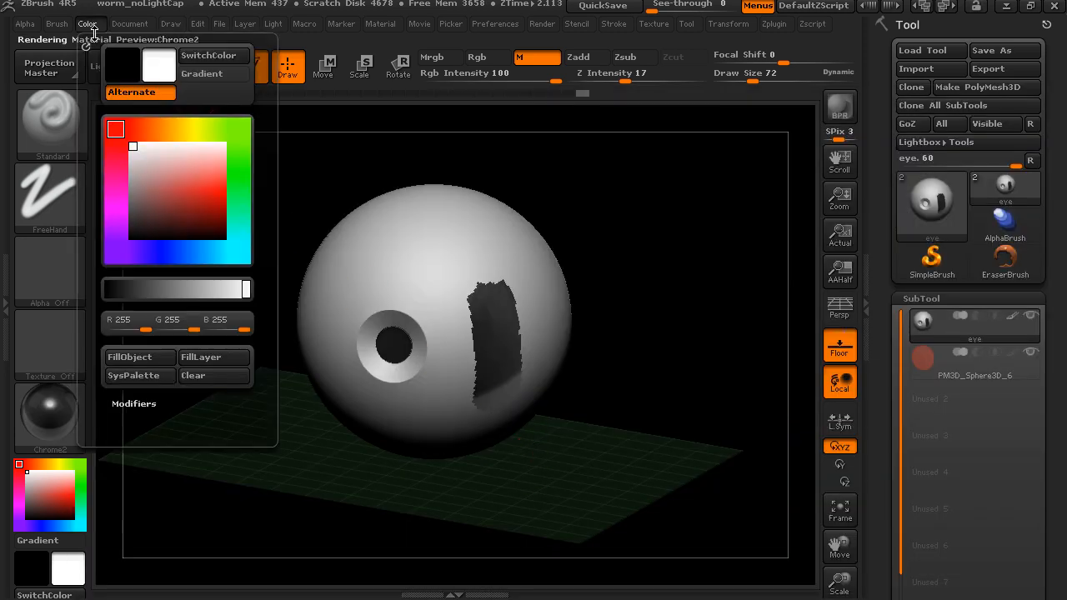
click(154, 358)
drag(626, 388, 695, 367)
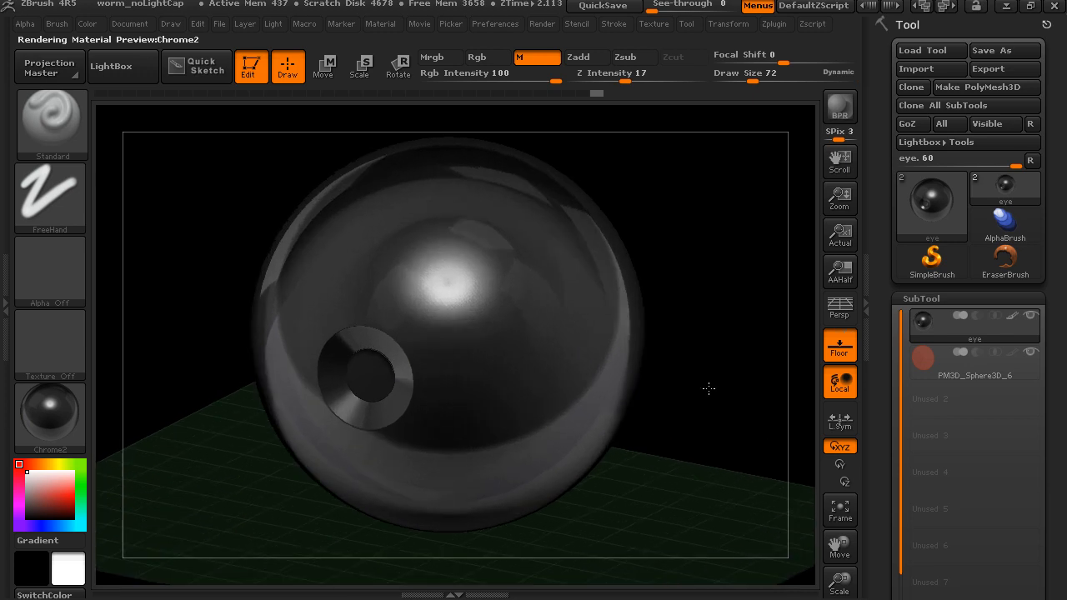
- Try BasicMaterial, Metalic01, MatCap RedClay and MatCap Red Wax as the current material to compare them on the unfilled pupil
click(50, 412)
click(224, 450)
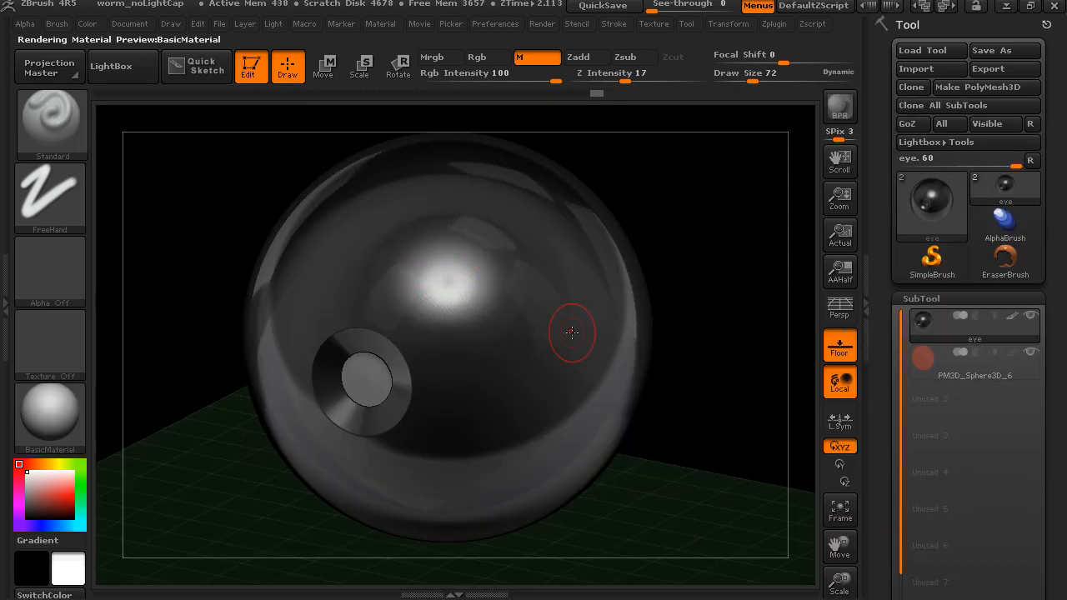
drag(679, 281, 691, 300)
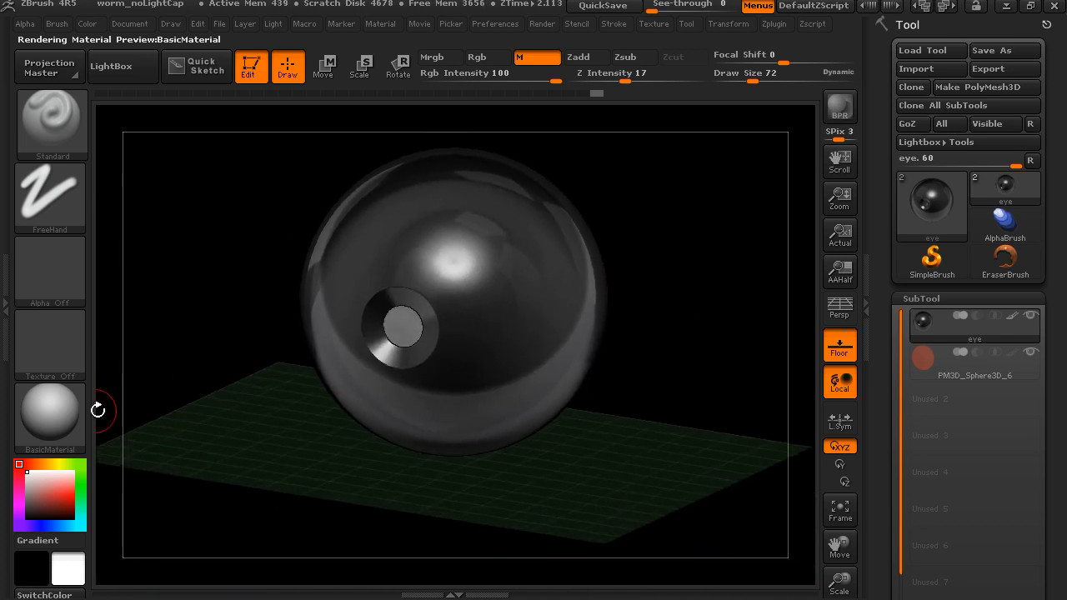
click(59, 412)
click(222, 464)
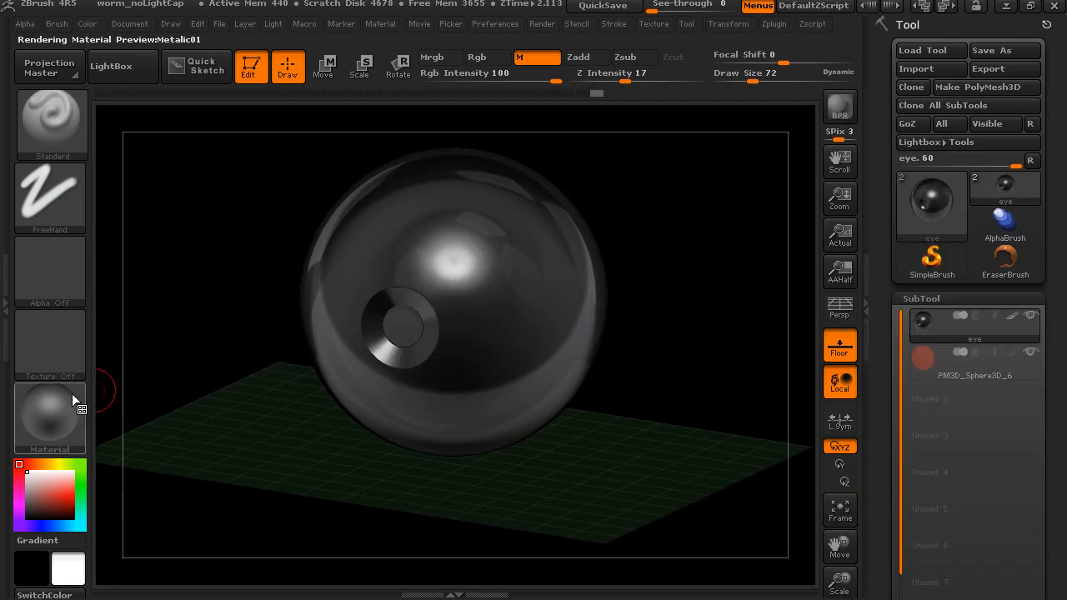
click(52, 412)
click(419, 274)
click(77, 426)
click(126, 235)
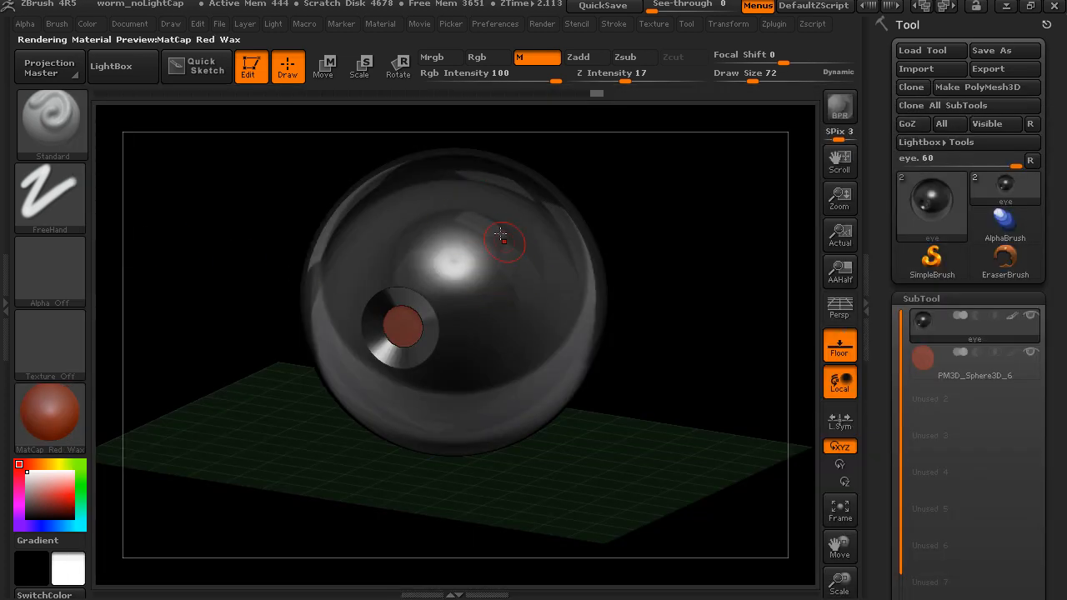
mouse_move(641, 277)
mouse_down()
mouse_move(655, 295)
mouse_move(202, 443)
mouse_move(195, 431)
mouse_move(279, 423)
mouse_move(238, 397)
mouse_up()
- Make Chrome2 the current material again and inspect the eye and its pupil
click(77, 421)
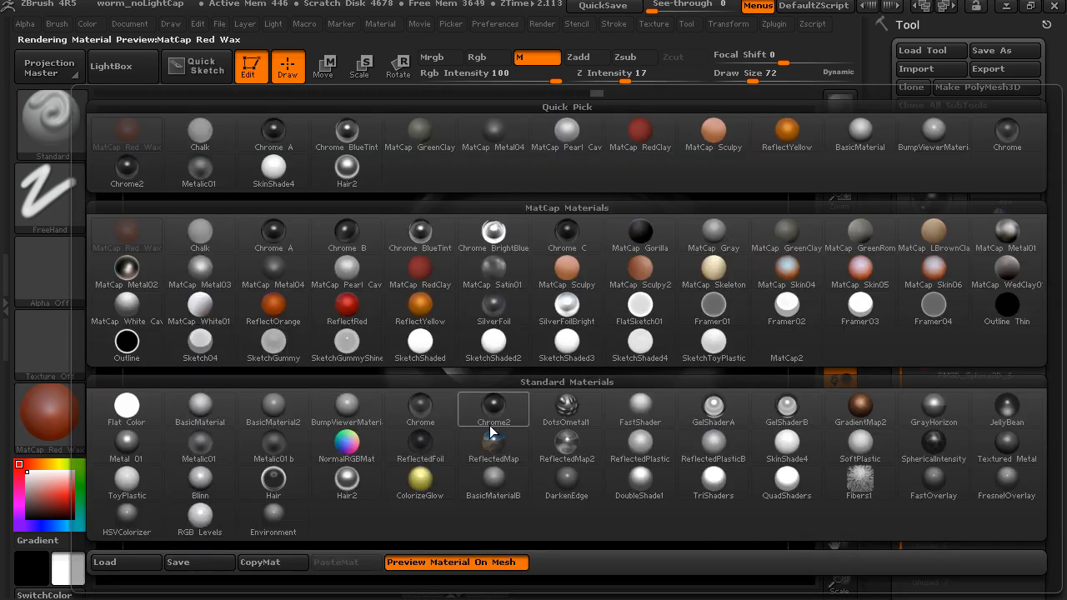
mouse_move(491, 422)
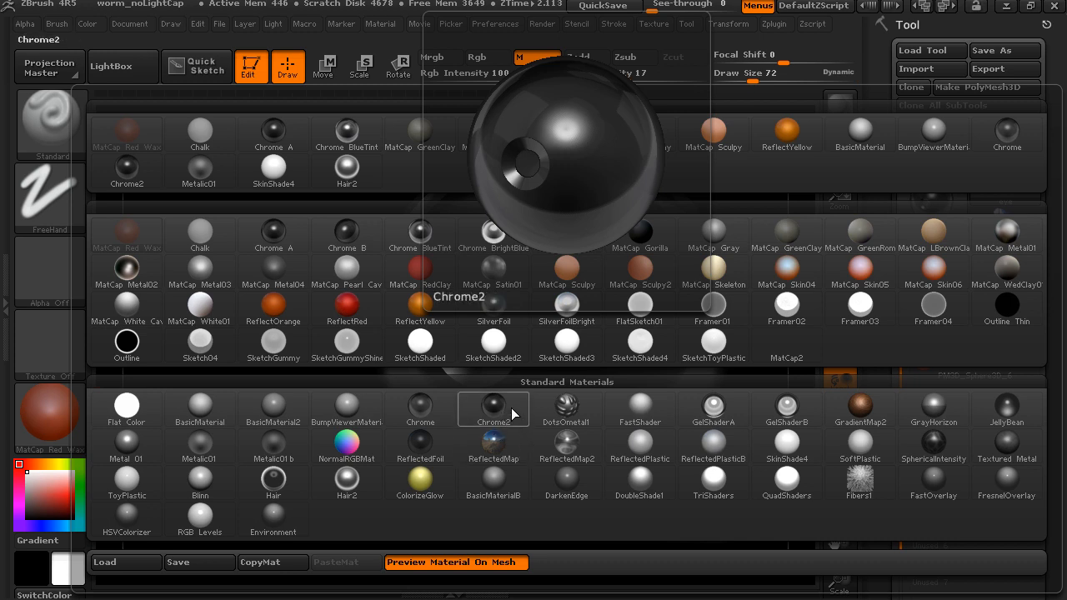
click(495, 408)
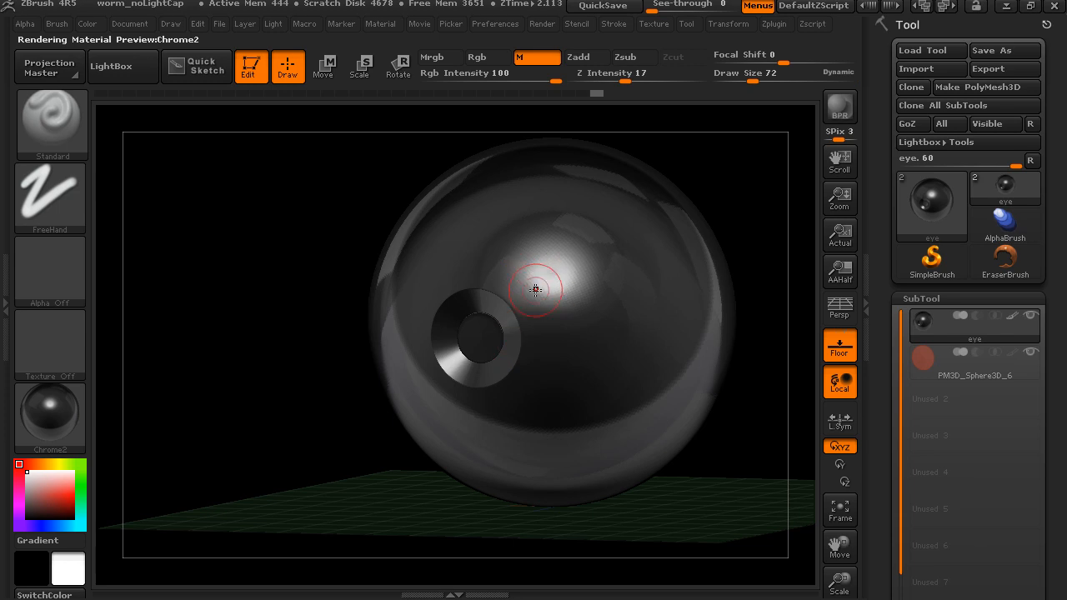
mouse_move(311, 400)
mouse_down()
mouse_move(317, 411)
mouse_move(288, 369)
mouse_move(310, 419)
mouse_up()
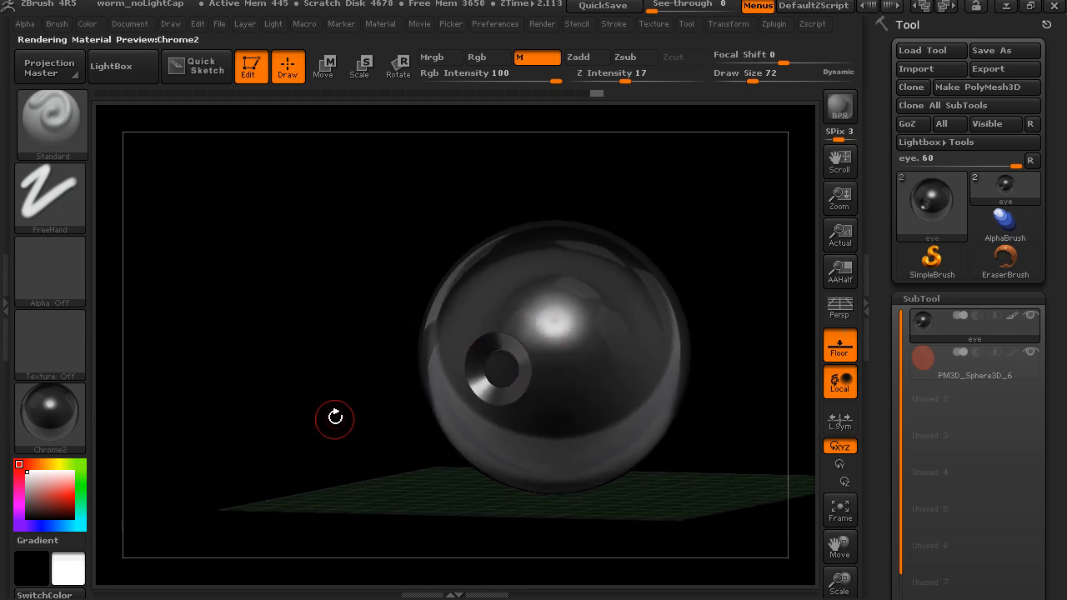
- Fill the entire eye object with BasicMaterial
click(74, 417)
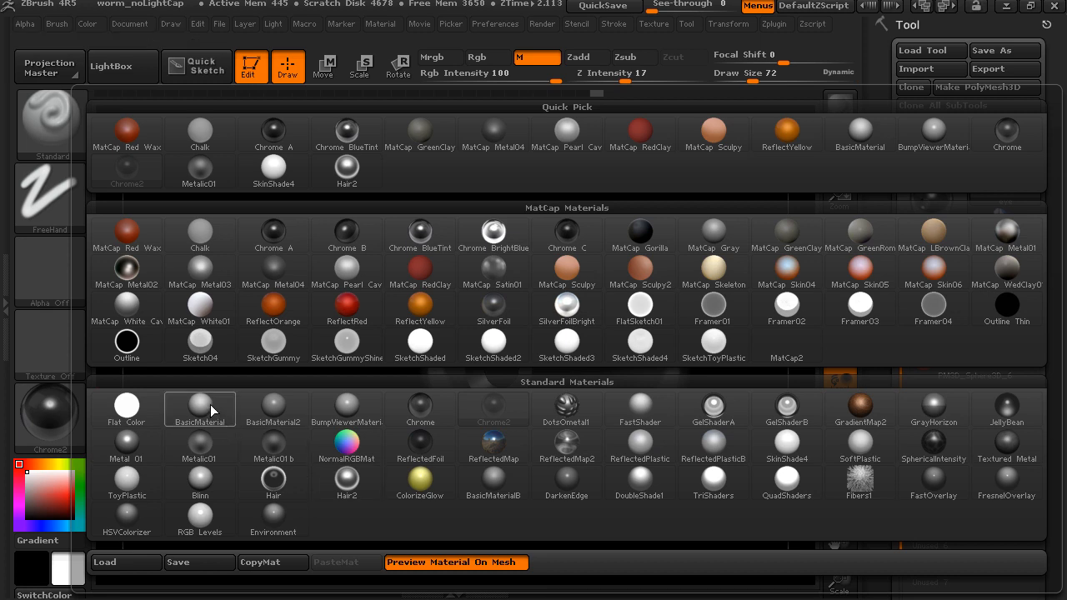
click(200, 407)
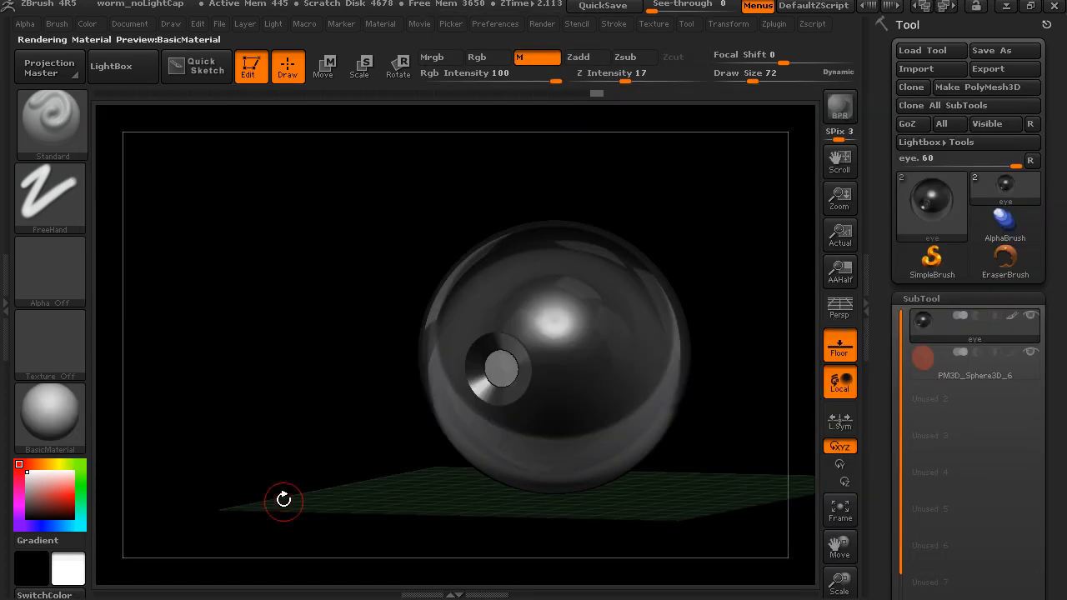
click(86, 24)
click(142, 358)
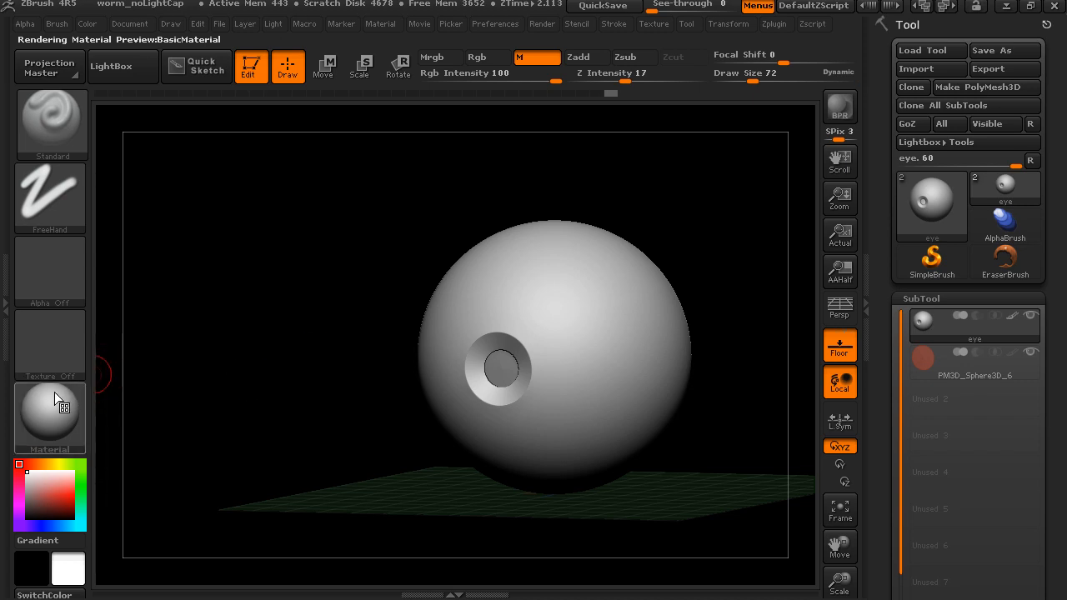
- Open the Modifiers settings of BasicMaterial so that its shader parameters can be reached
click(6, 289)
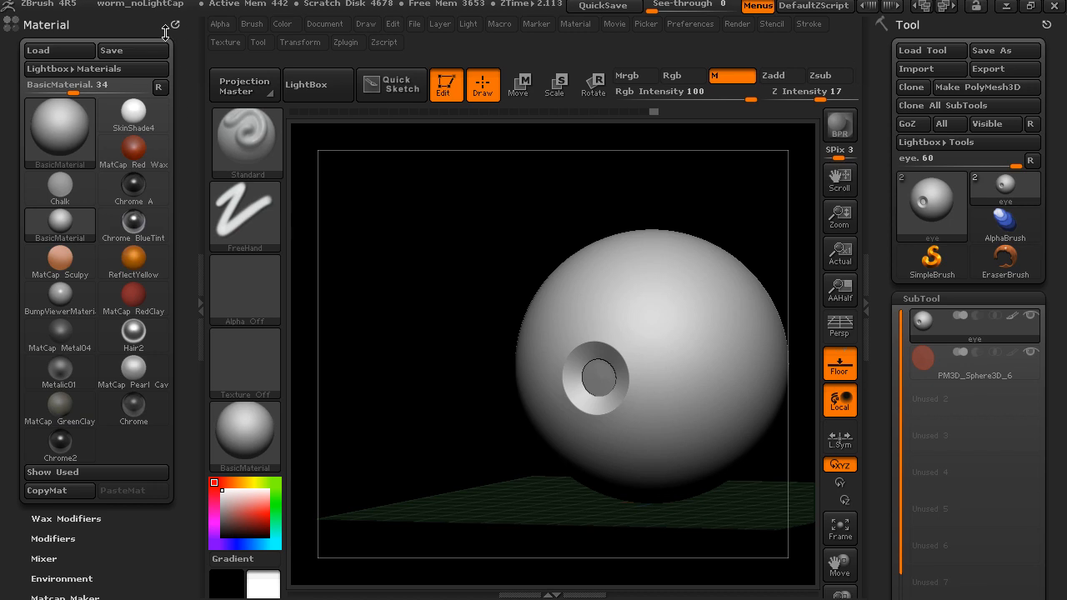
click(100, 25)
click(95, 25)
drag(187, 85, 186, 109)
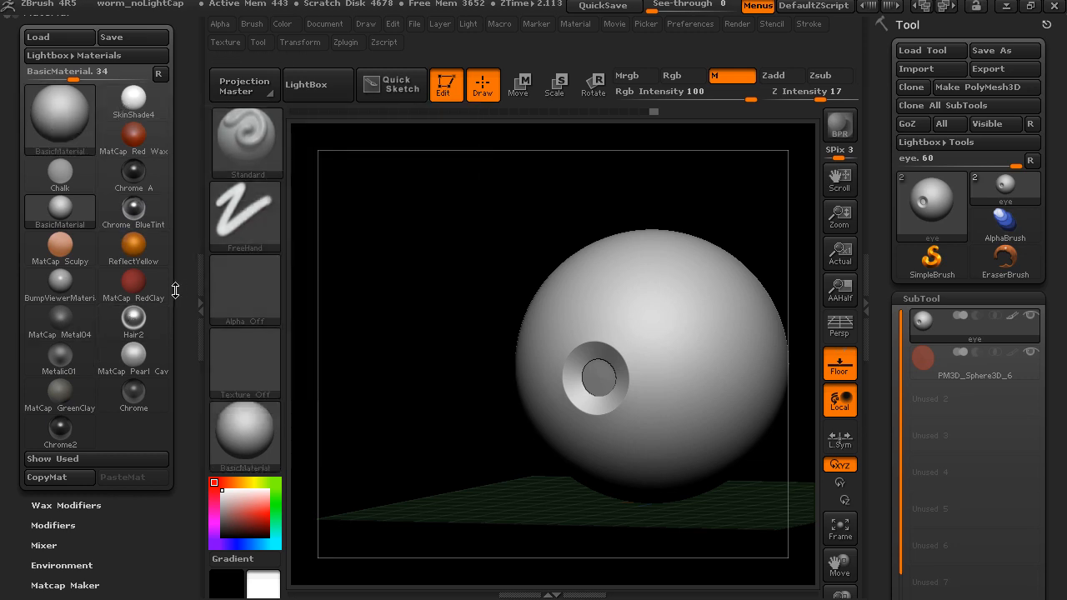
drag(185, 295, 191, 209)
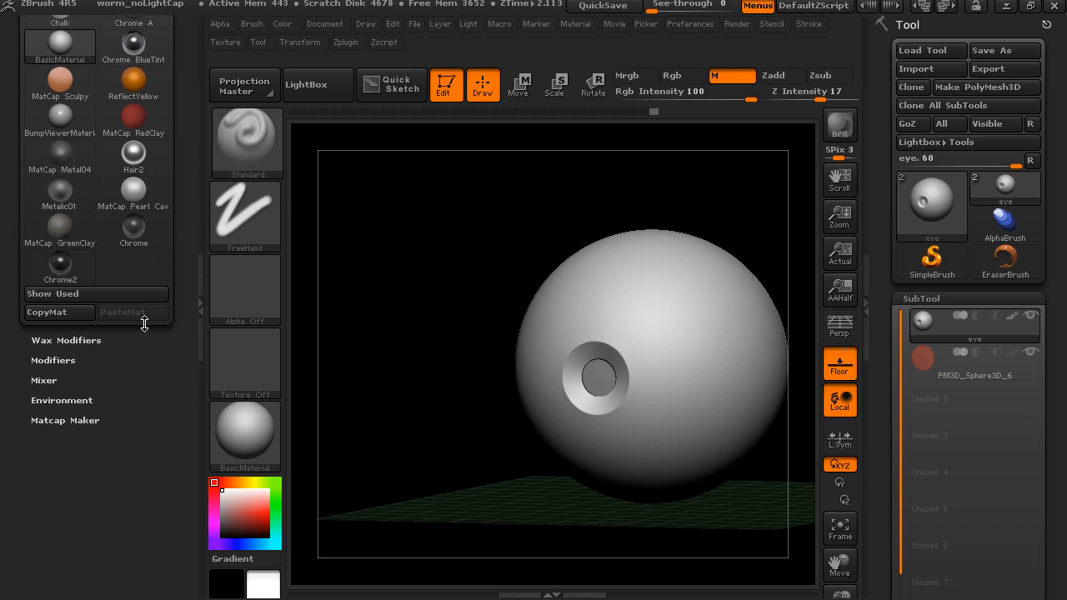
click(61, 361)
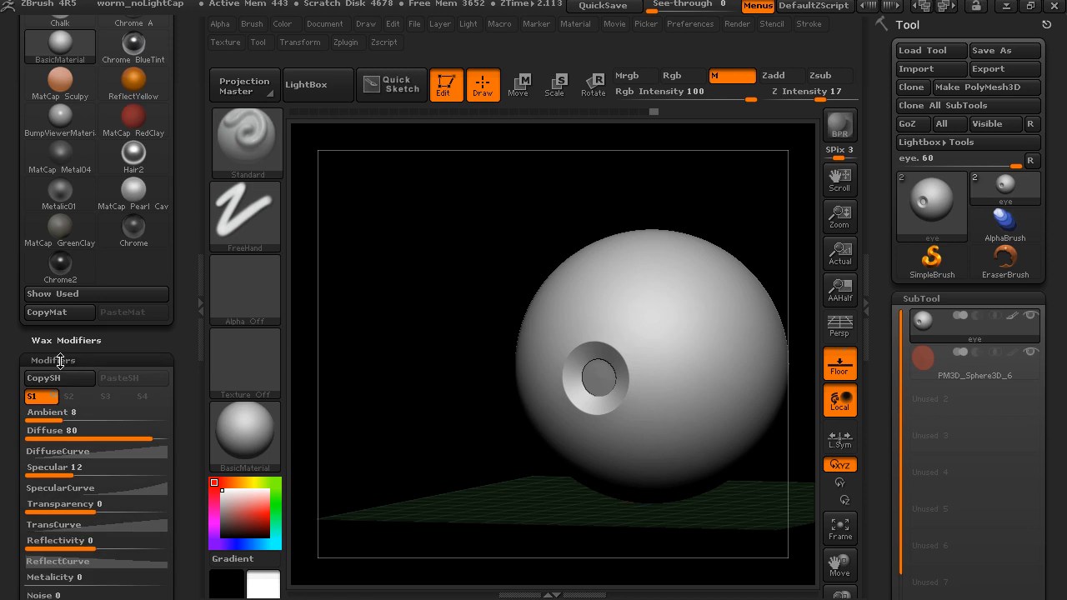
drag(188, 253, 178, 401)
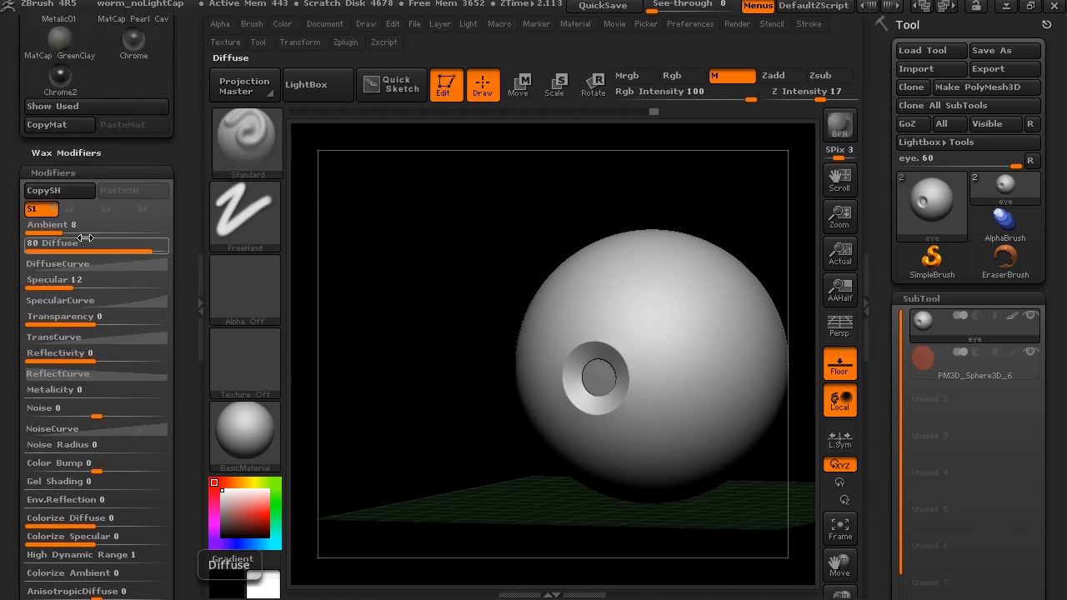
- Set the Ambient of BasicMaterial to 7 and its Diffuse to 90
alt+drag(514, 239, 464, 235)
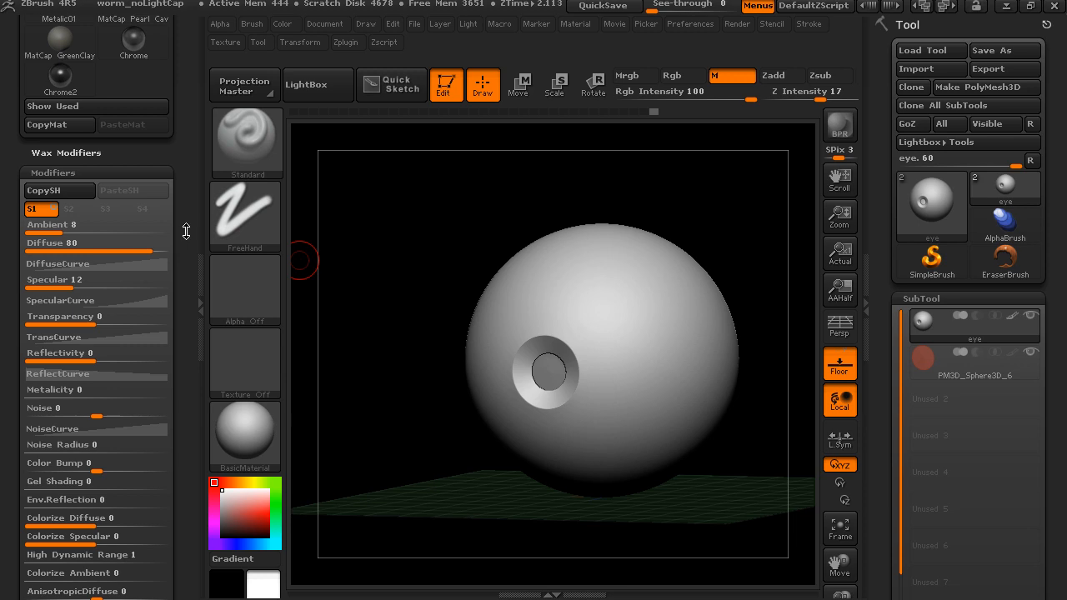
mouse_move(65, 234)
mouse_down()
mouse_move(96, 234)
mouse_move(68, 232)
mouse_up()
drag(151, 253, 166, 252)
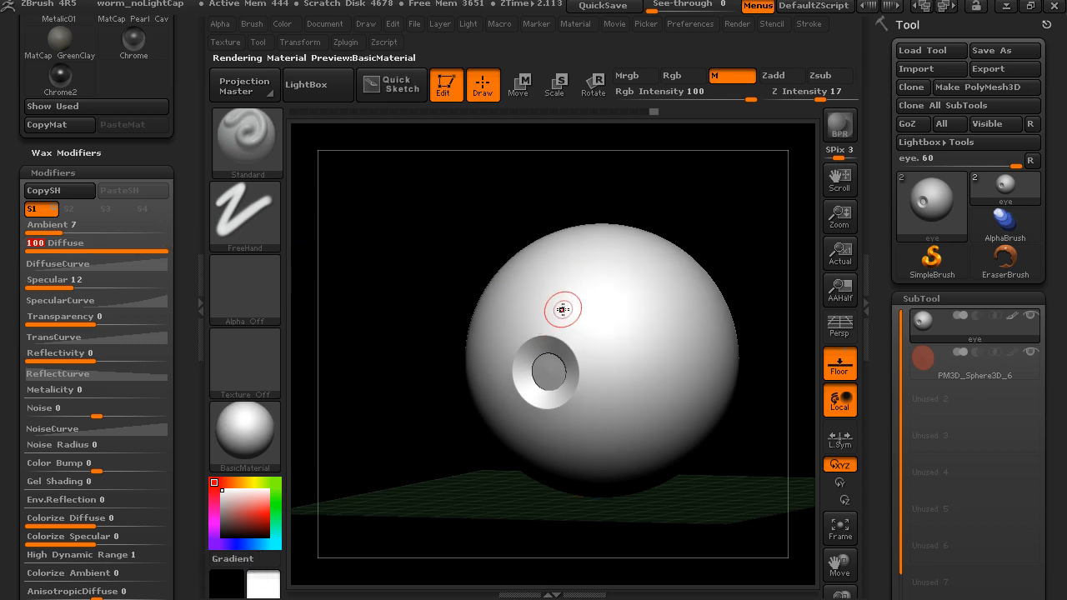
mouse_move(171, 244)
mouse_down()
mouse_move(87, 249)
mouse_move(154, 250)
mouse_up()
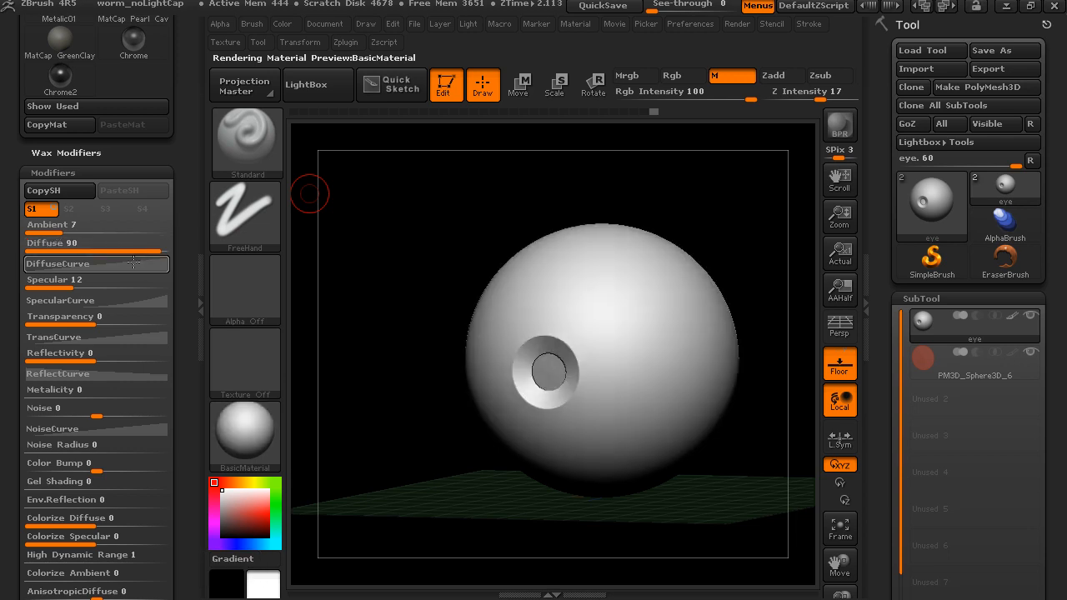
- Try reshaping BasicMaterial's DiffuseCurve by raising its middle into a peak and lowering its bright end
click(122, 263)
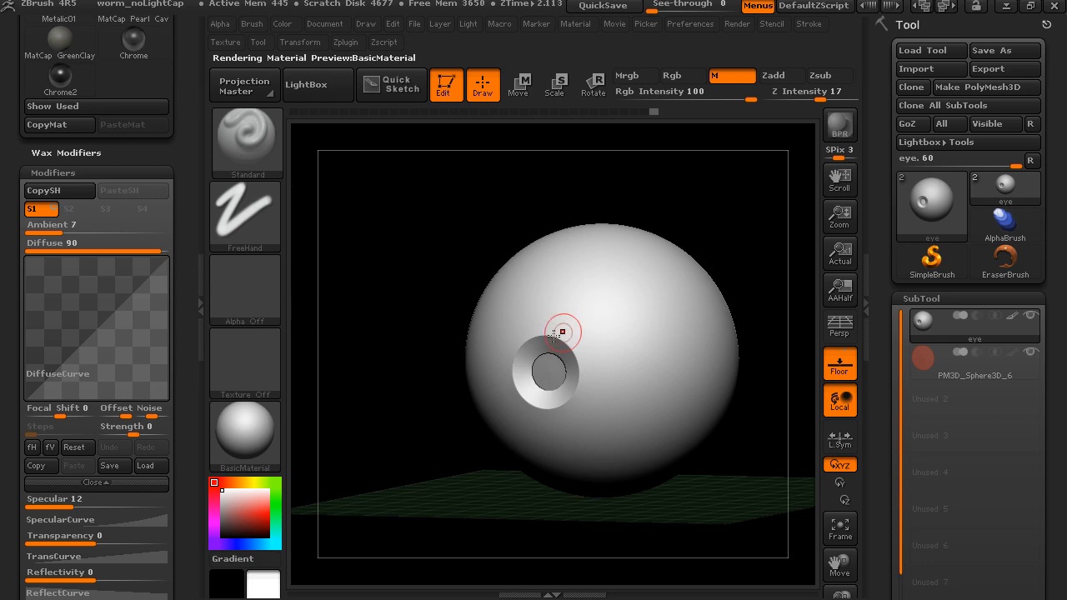
drag(99, 326, 94, 278)
drag(167, 259, 162, 313)
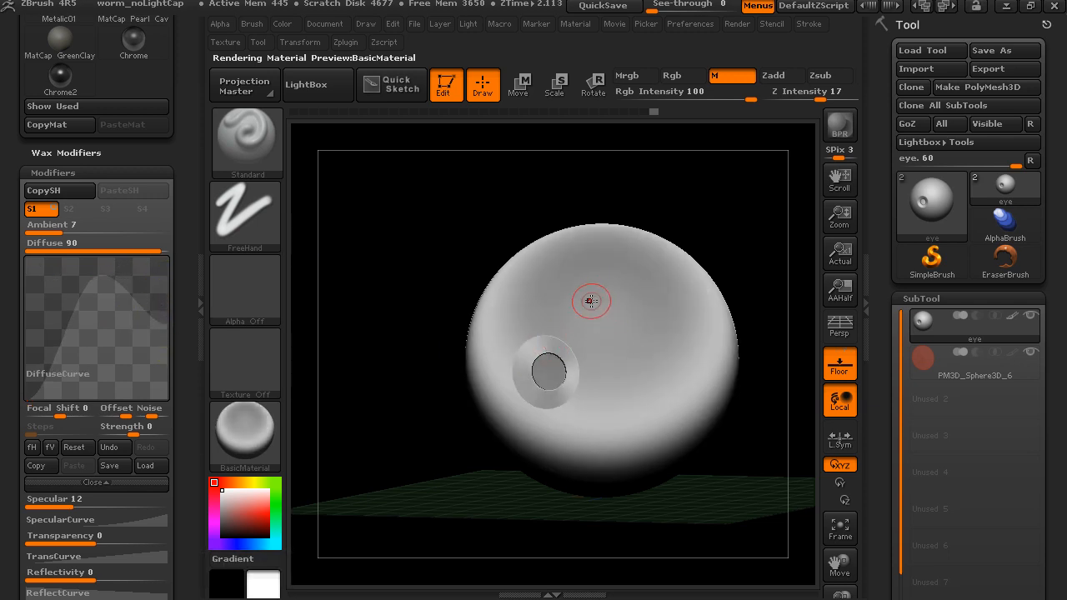
- Try inverting the DiffuseCurve with a high dark end and a bright end at the minimum, inspect the eye, and reset the curve
drag(26, 399, 26, 282)
drag(91, 284, 84, 306)
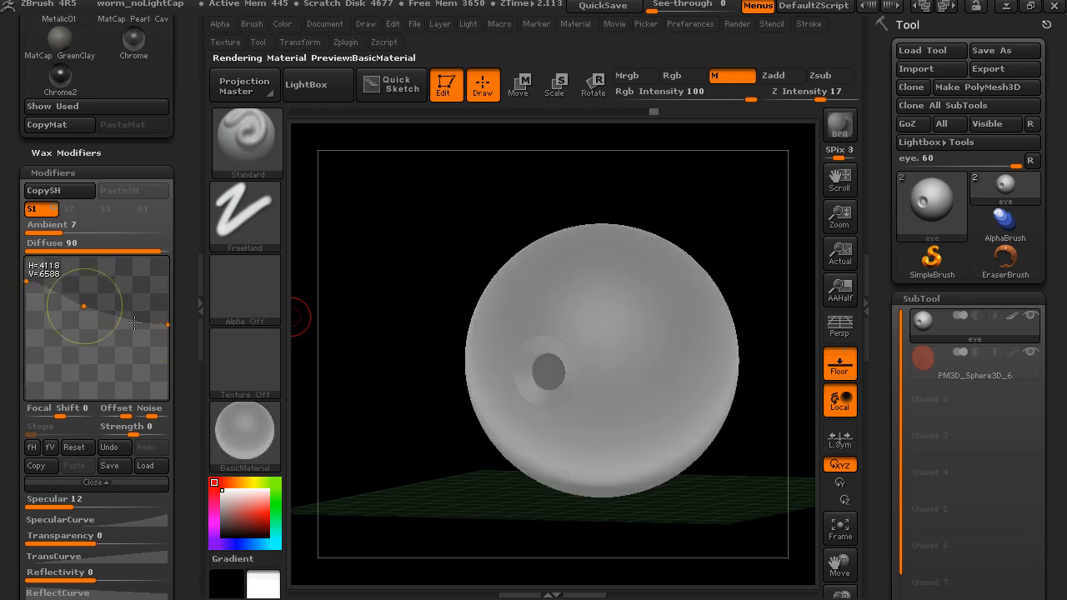
drag(172, 326, 168, 445)
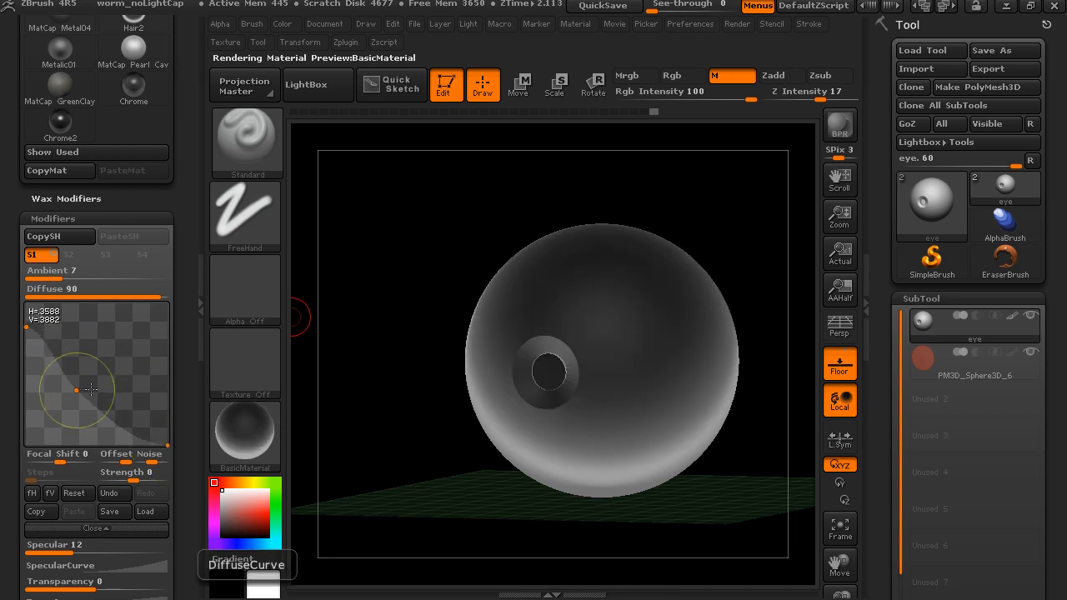
drag(637, 224, 691, 209)
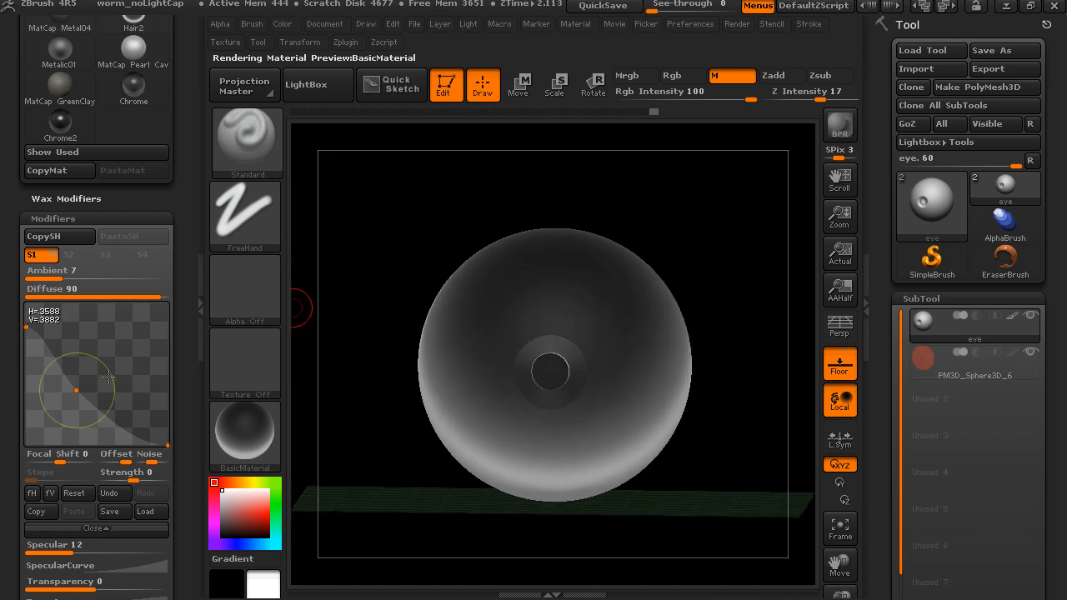
click(76, 492)
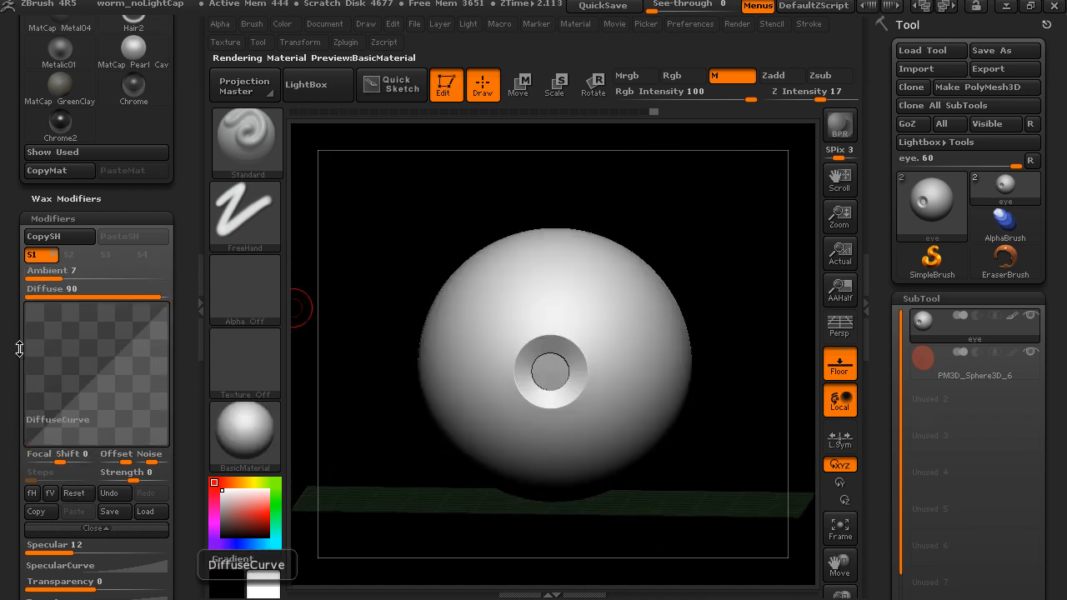
- Try a Specular value of 54 on BasicMaterial and inspect the highlight from another angle around the eye
drag(13, 353, 12, 168)
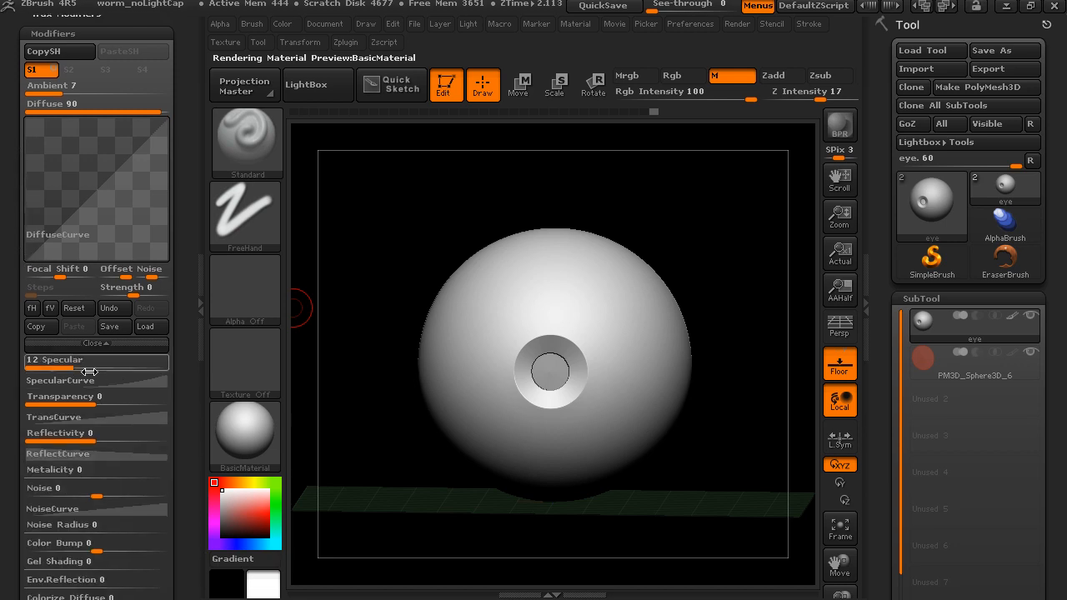
drag(71, 365, 128, 368)
drag(671, 232, 636, 275)
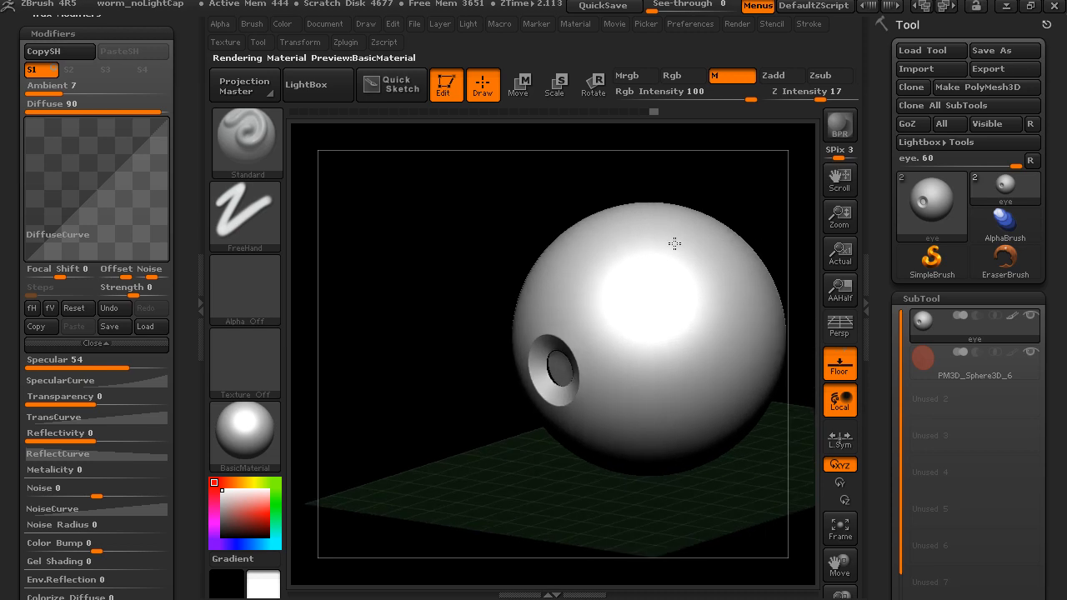
drag(534, 194, 507, 292)
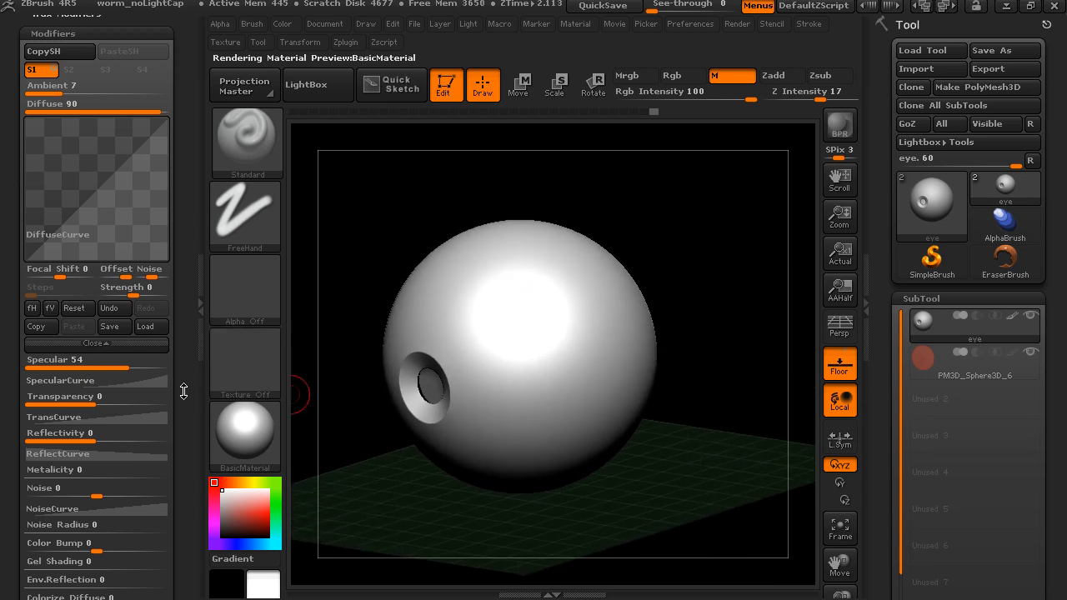
- Straighten BasicMaterial's SpecularCurve into a diagonal and set Specular to 24
click(135, 380)
drag(139, 232, 96, 216)
drag(125, 148, 96, 151)
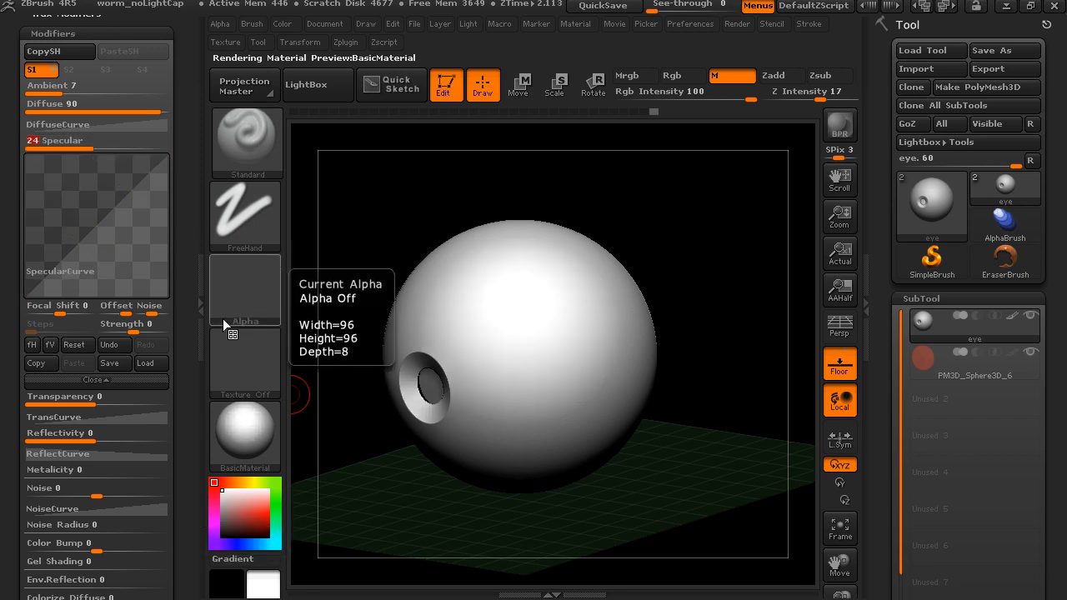
- Look over the remaining BasicMaterial modifiers and make MatCap RedClay the current material for comparison
drag(185, 393, 192, 314)
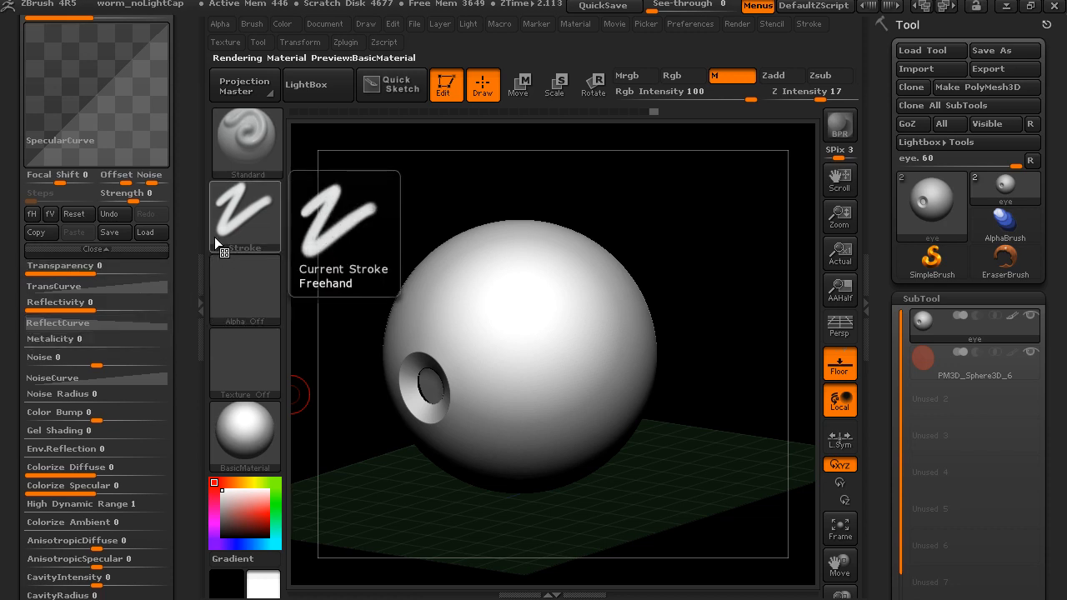
drag(191, 231, 194, 212)
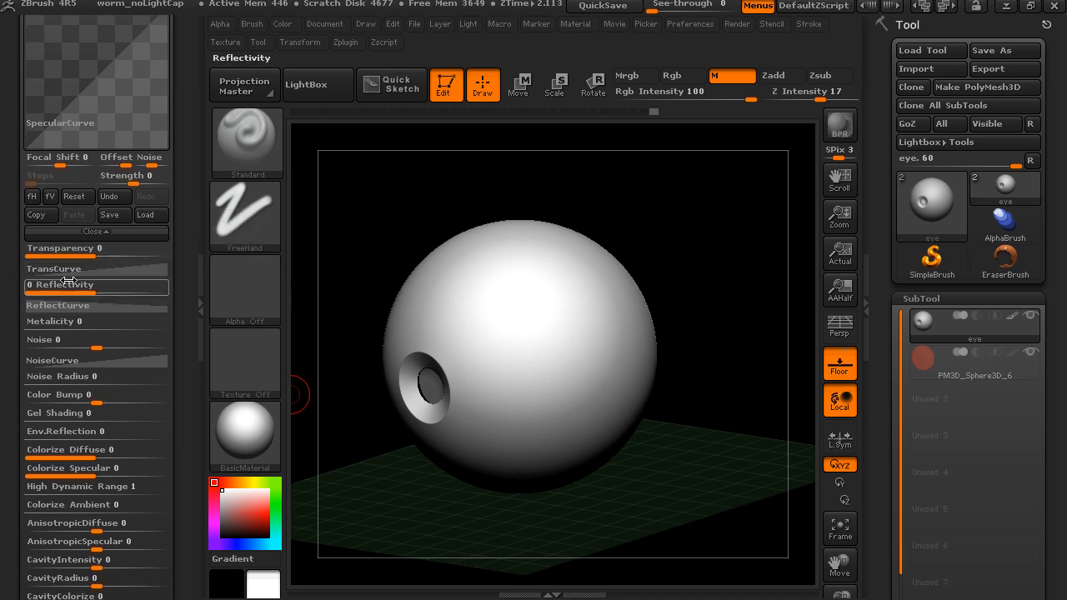
scroll(167, 379, up, 5)
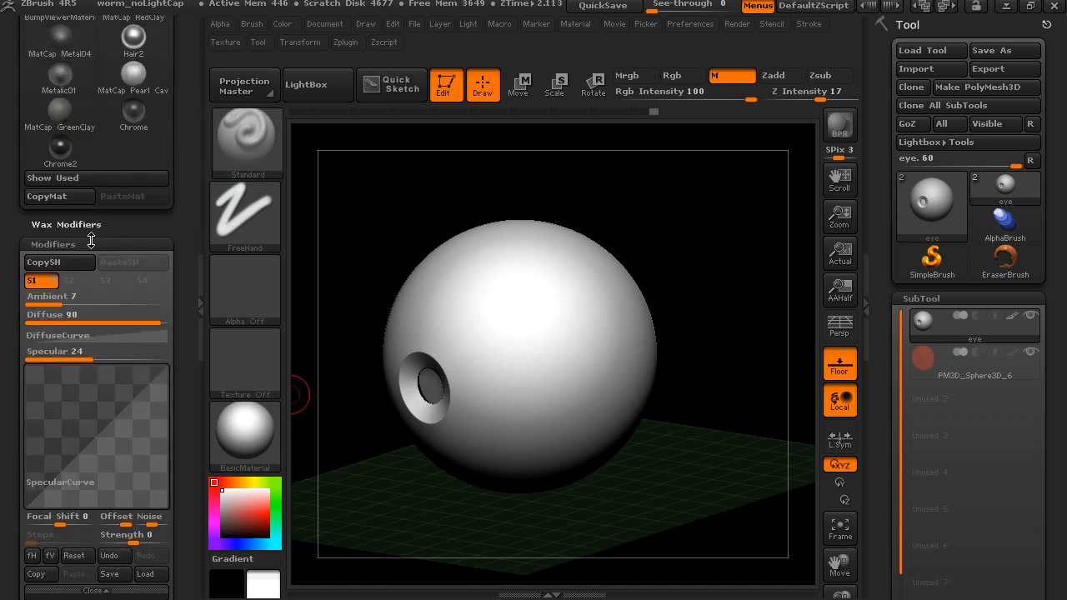
click(258, 434)
drag(192, 183, 195, 208)
click(133, 292)
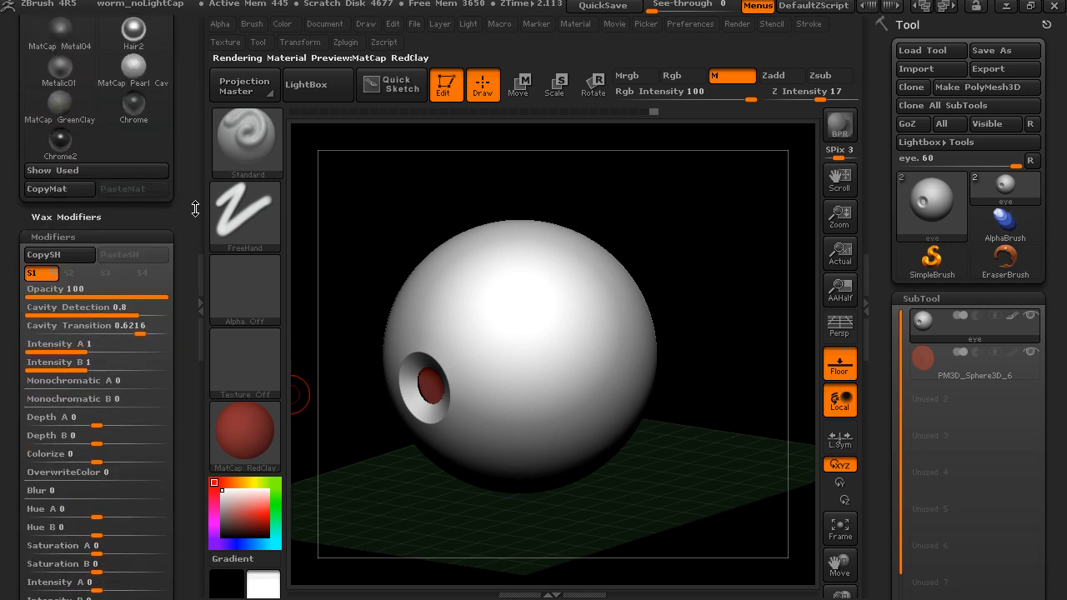
- Examine the MatCap RedClay modifiers from Opacity down to the material's color swatches and image
drag(188, 294, 187, 248)
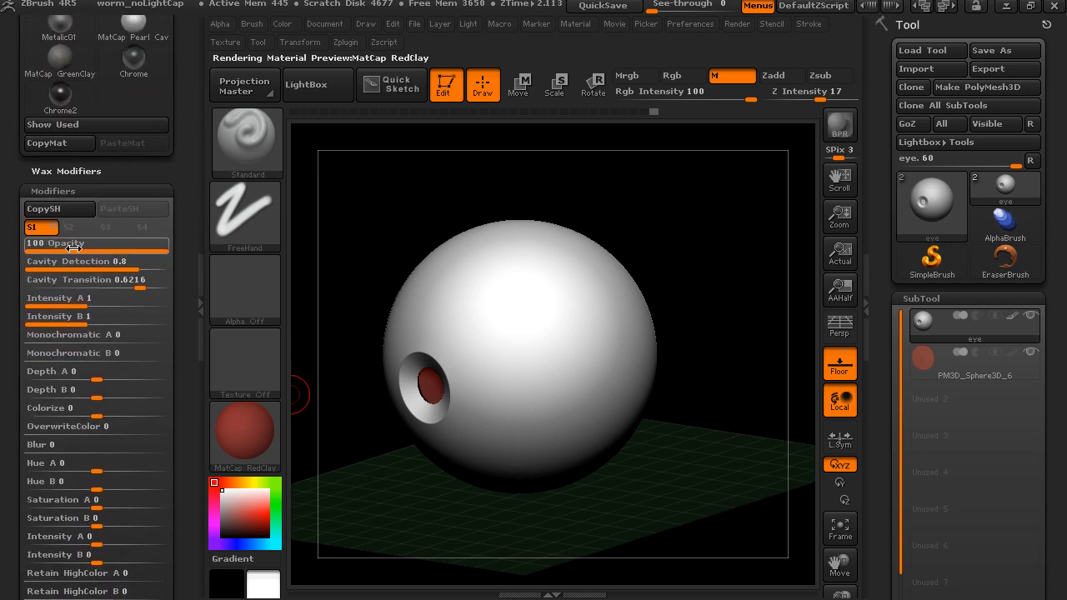
scroll(73, 350, down, 5)
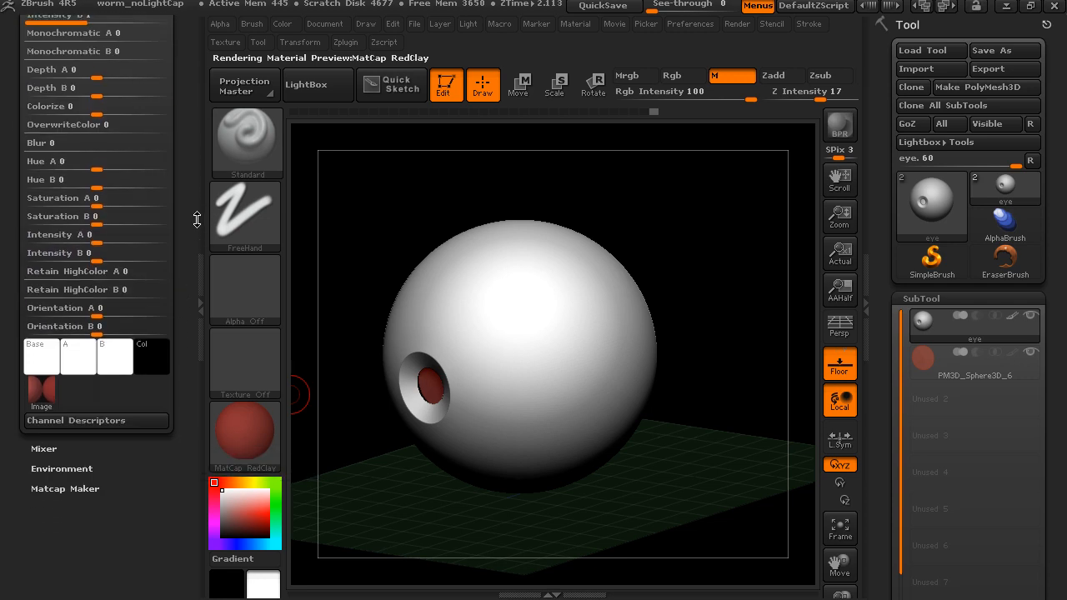
mouse_move(50, 388)
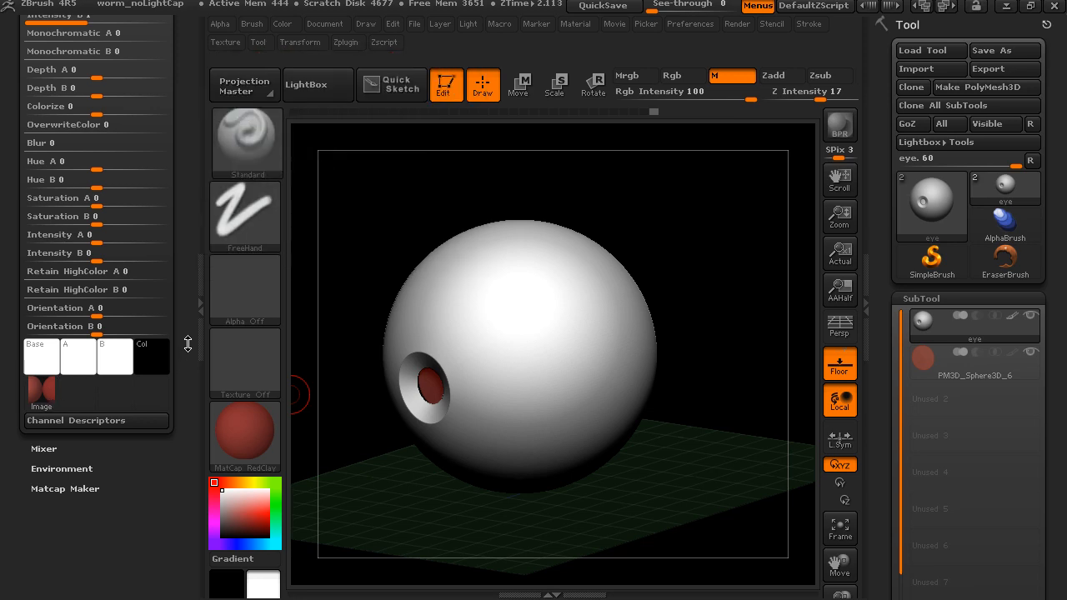
scroll(179, 367, up, 5)
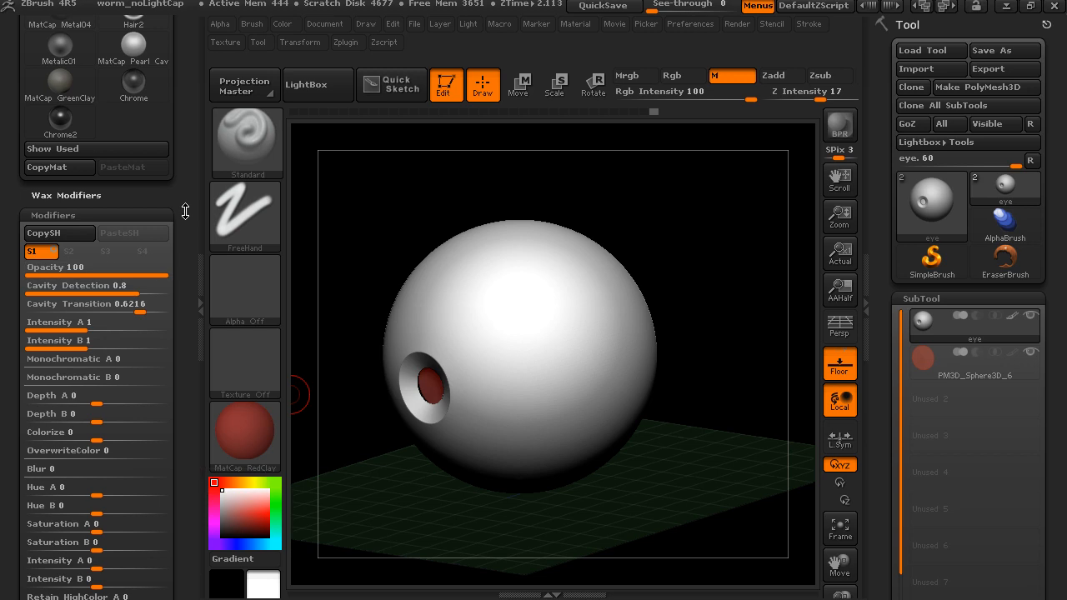
scroll(182, 240, up, 2)
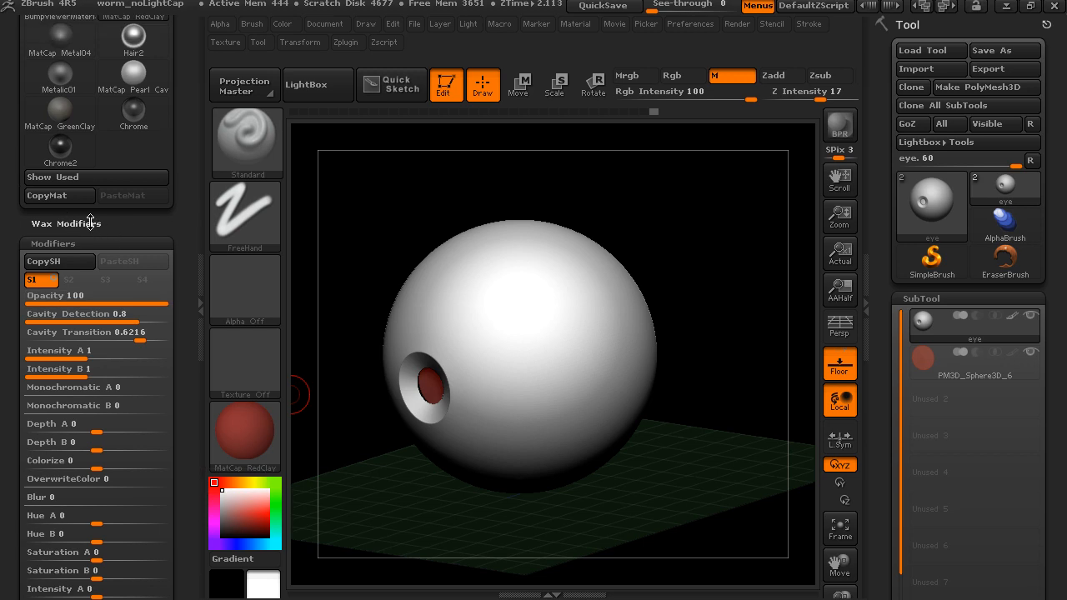
- Make BasicMaterial the current material again and set the Strength in its Wax Modifiers to 39
drag(176, 214, 174, 307)
click(76, 105)
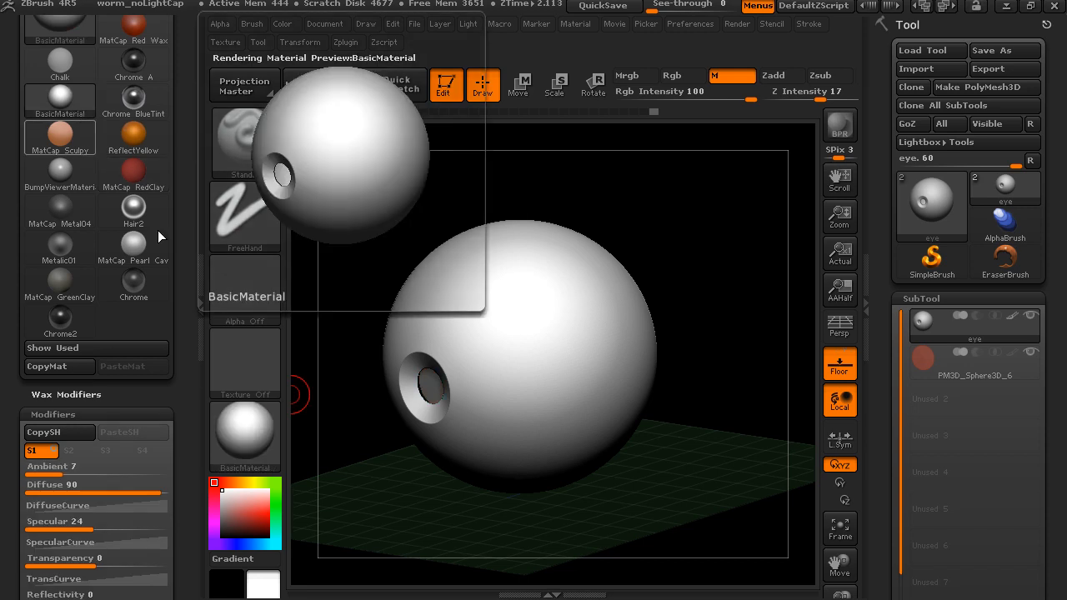
click(76, 394)
drag(32, 417, 64, 418)
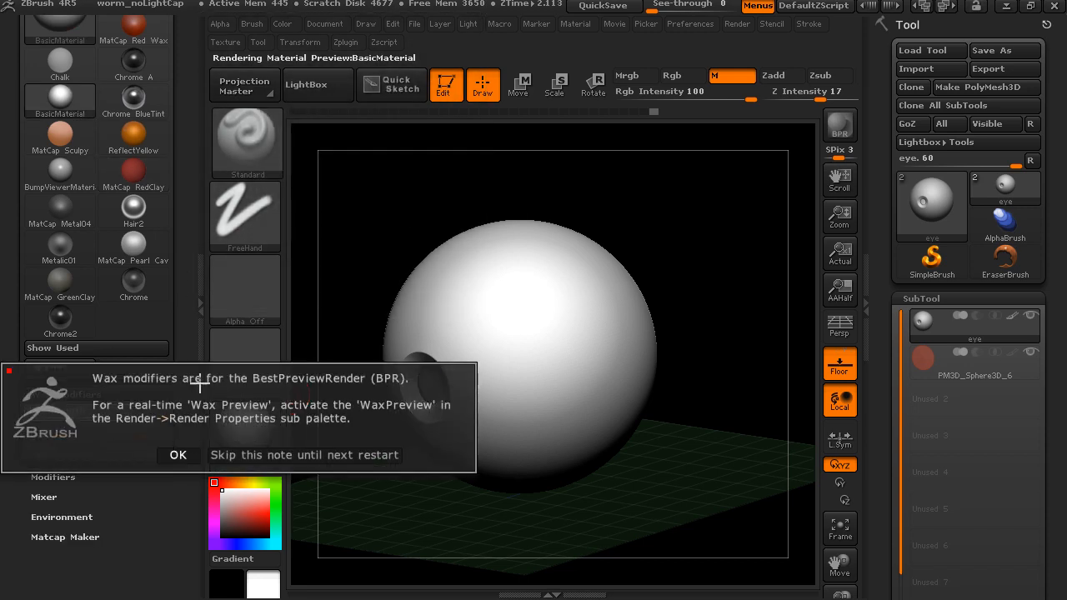
click(178, 454)
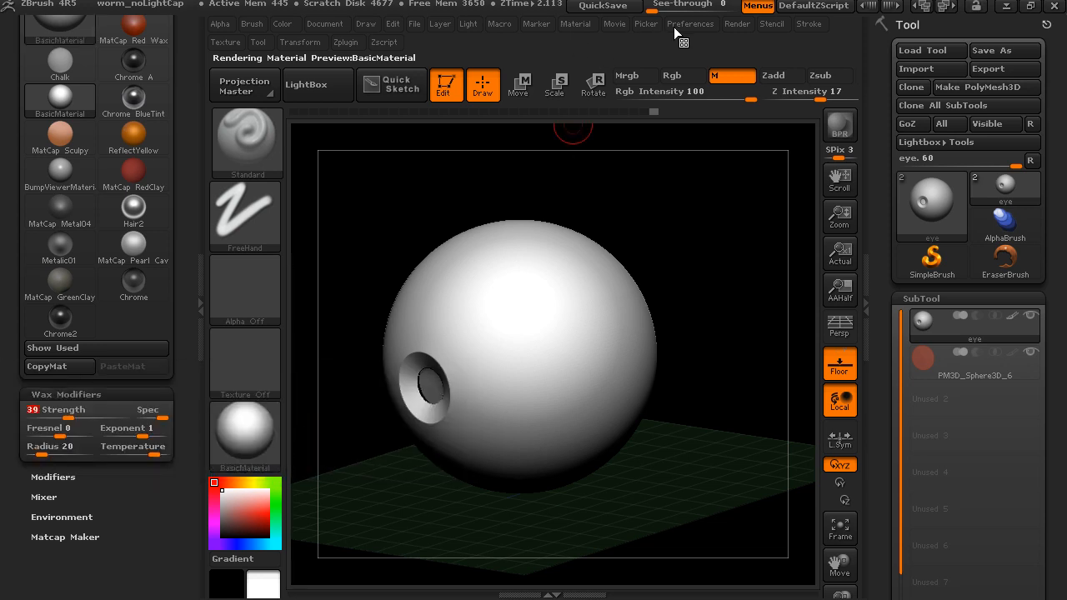
- Turn on WaxPreview in the render properties, set the wax Strength to 74, and inspect the effect around the pupil
click(738, 24)
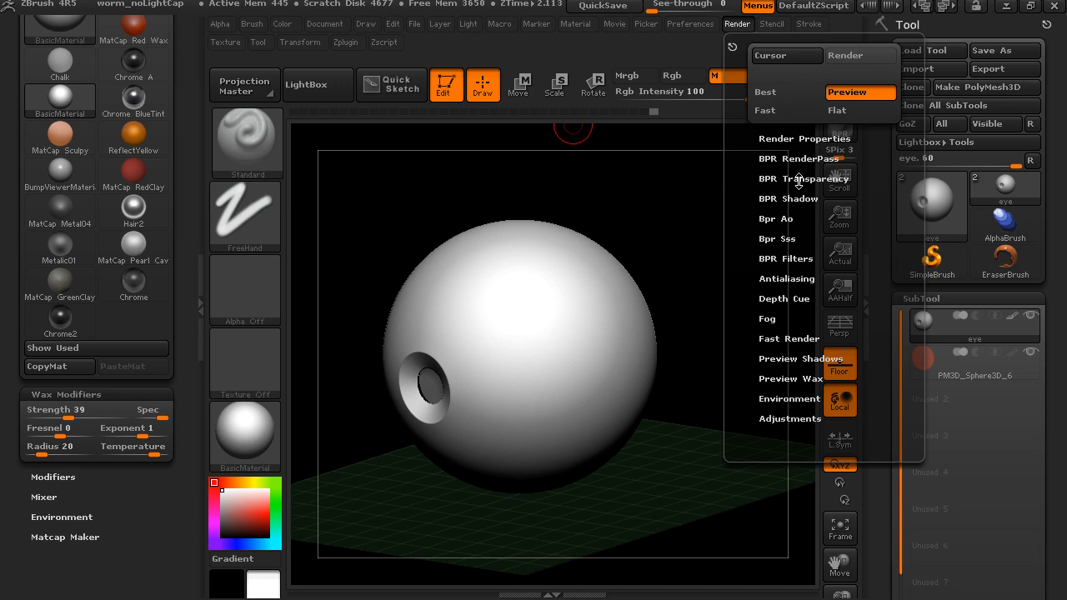
click(800, 139)
click(785, 305)
alt+drag(729, 224, 759, 246)
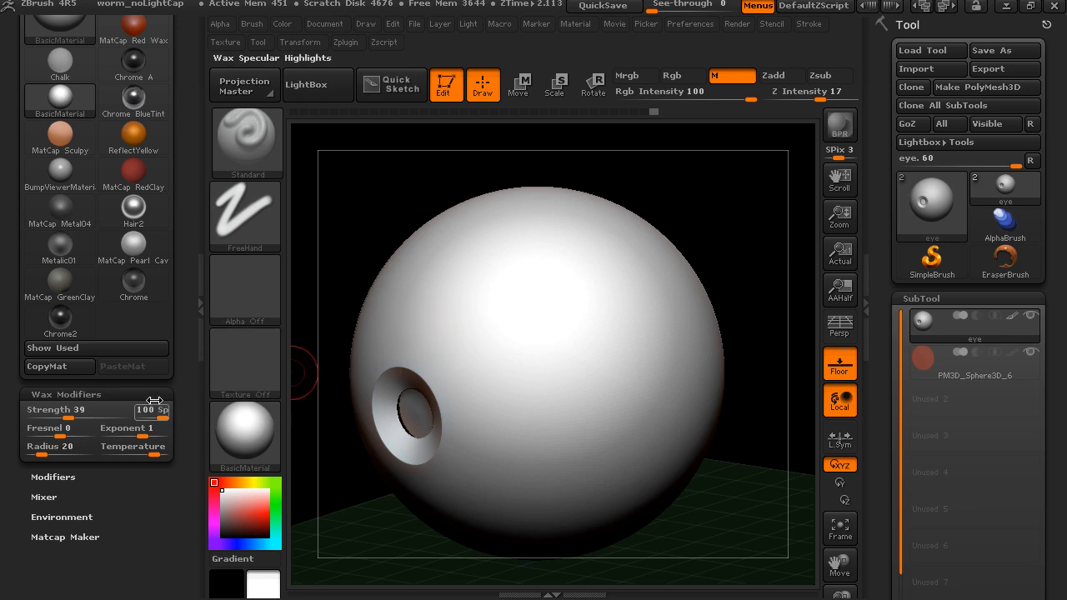
drag(78, 415, 101, 414)
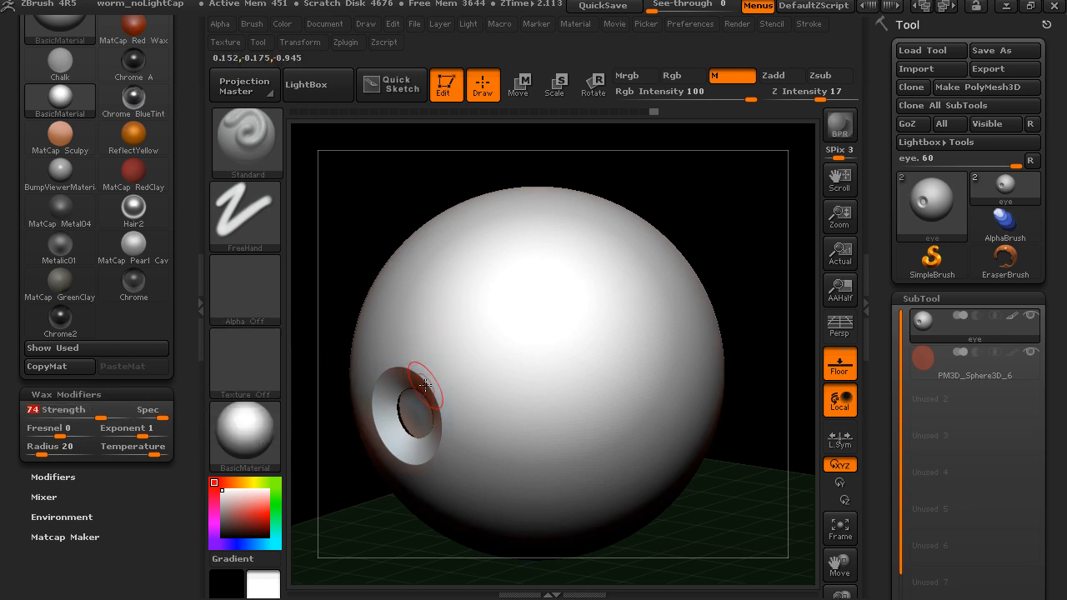
drag(692, 240, 649, 332)
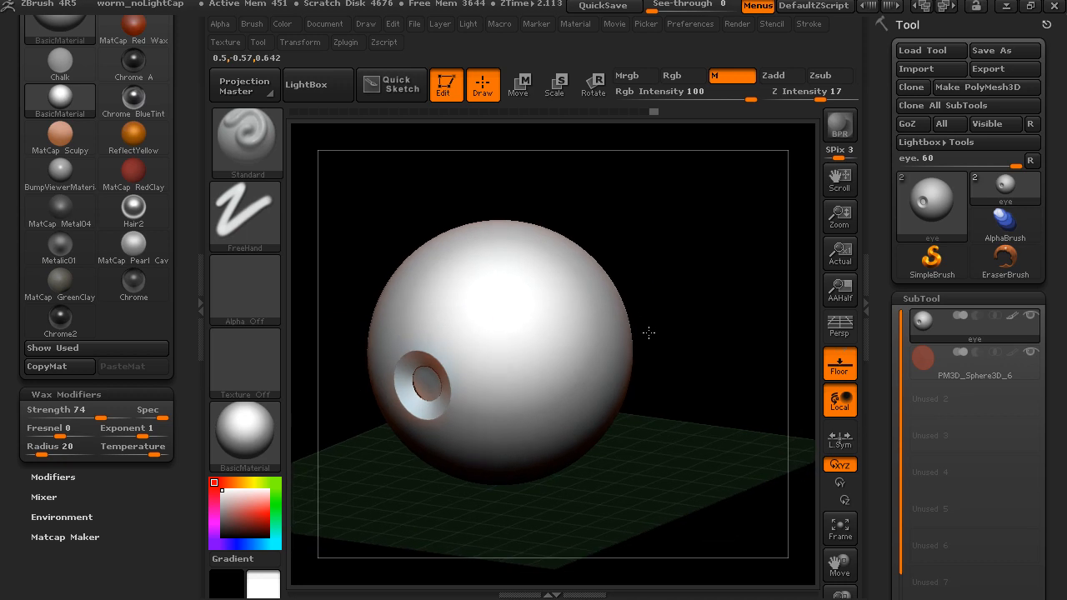
- Reopen the Modifiers of BasicMaterial and set Diffuse to 65
click(52, 477)
drag(169, 464, 172, 377)
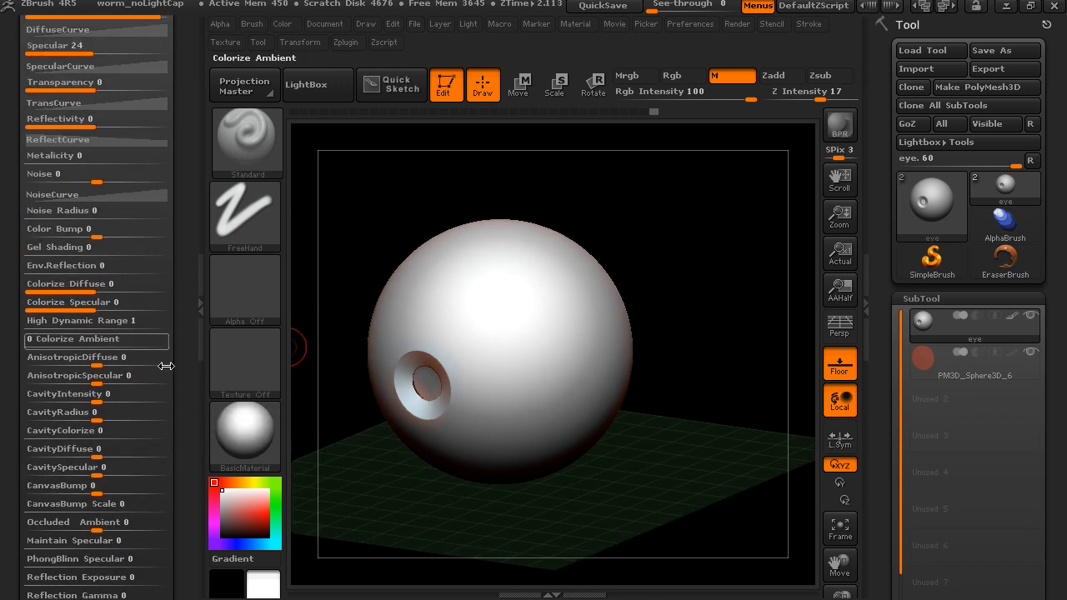
drag(200, 171, 188, 268)
drag(161, 173, 136, 175)
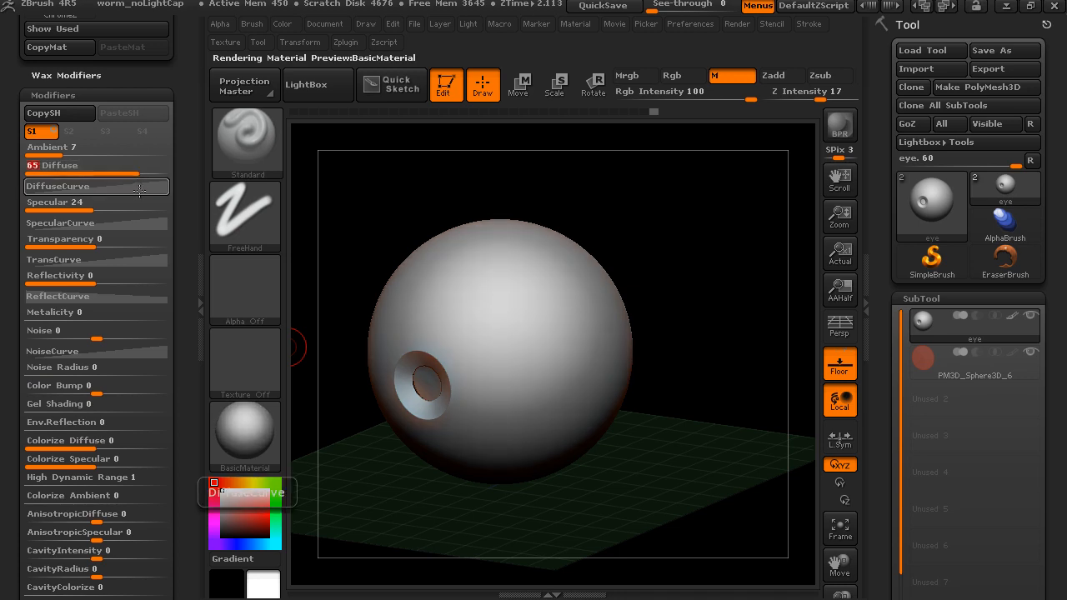
- Tighten the highlight by bending the SpecularCurve through about H 0.92, V 0.42, and lower BasicMaterial's Ambient
drag(87, 211, 89, 211)
click(109, 224)
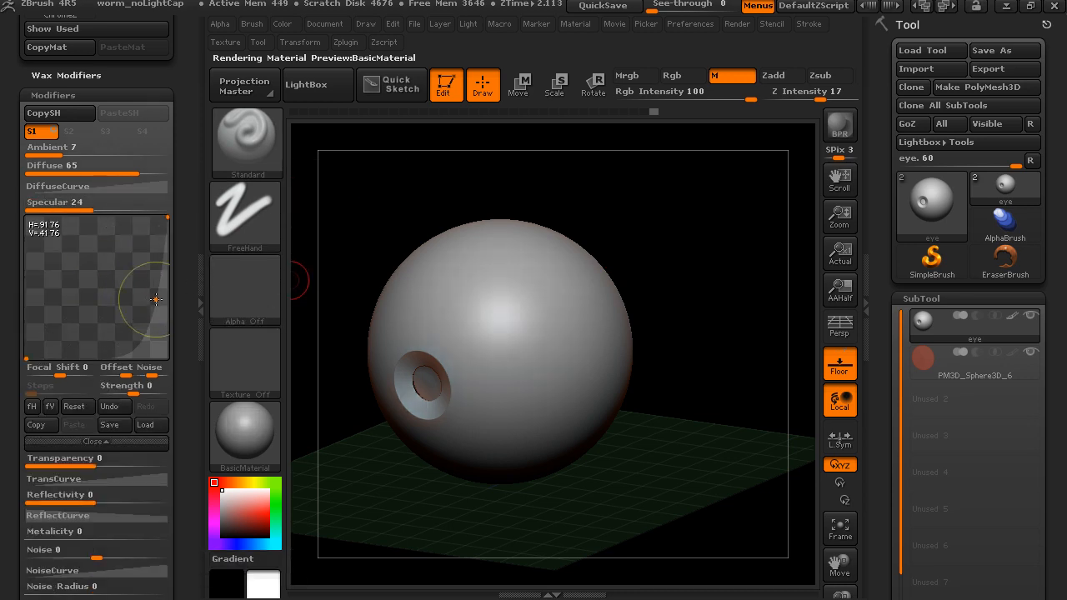
drag(710, 209, 705, 234)
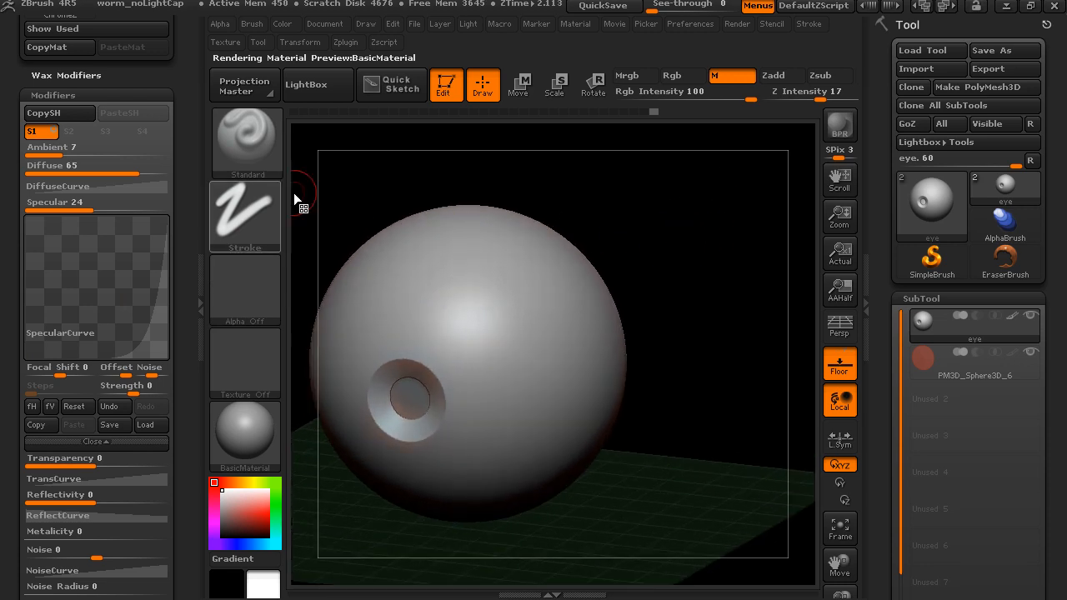
drag(65, 153, 49, 153)
- Collapse the tray that holds the material settings and show where the Material palette can be opened instead
click(200, 185)
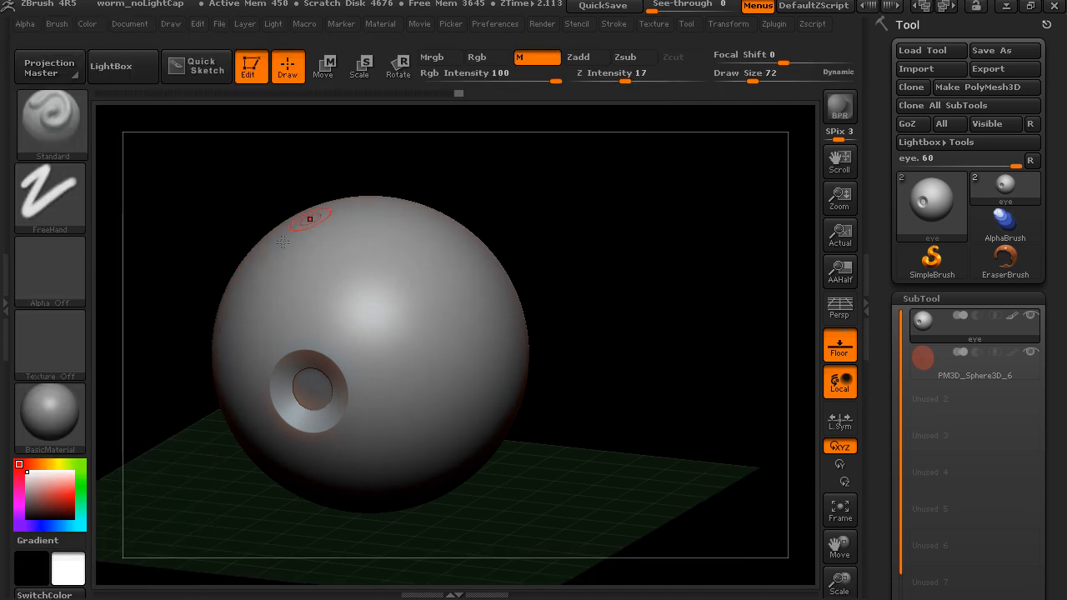
click(381, 25)
mouse_move(378, 268)
mouse_down()
mouse_move(393, 168)
mouse_move(393, 265)
mouse_up()
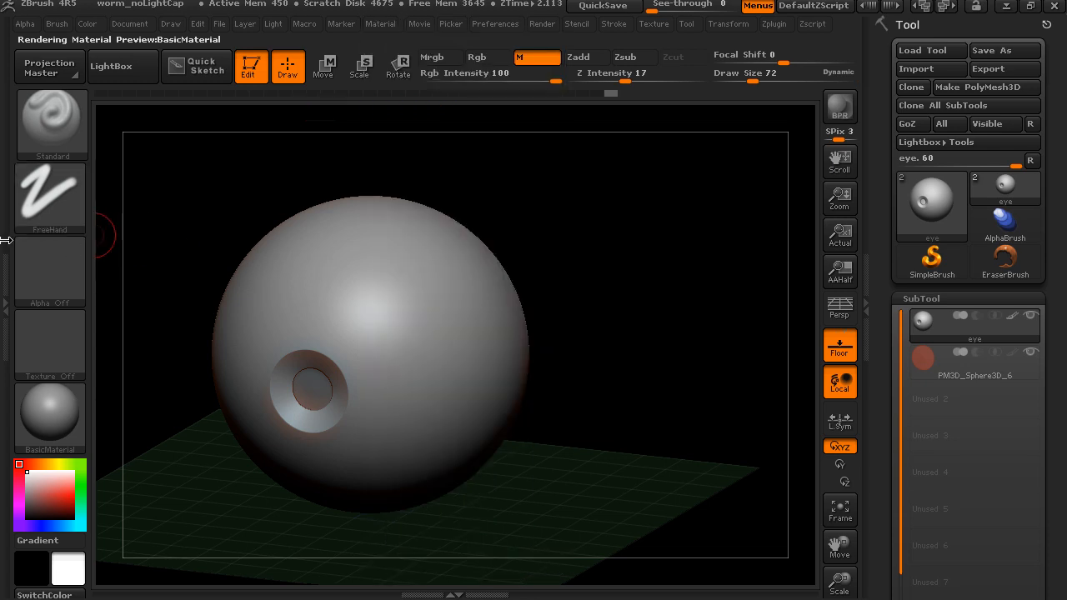
- Reopen the tray with the material settings, collapse BasicMaterial's Modifiers, and hide the tray again
click(7, 236)
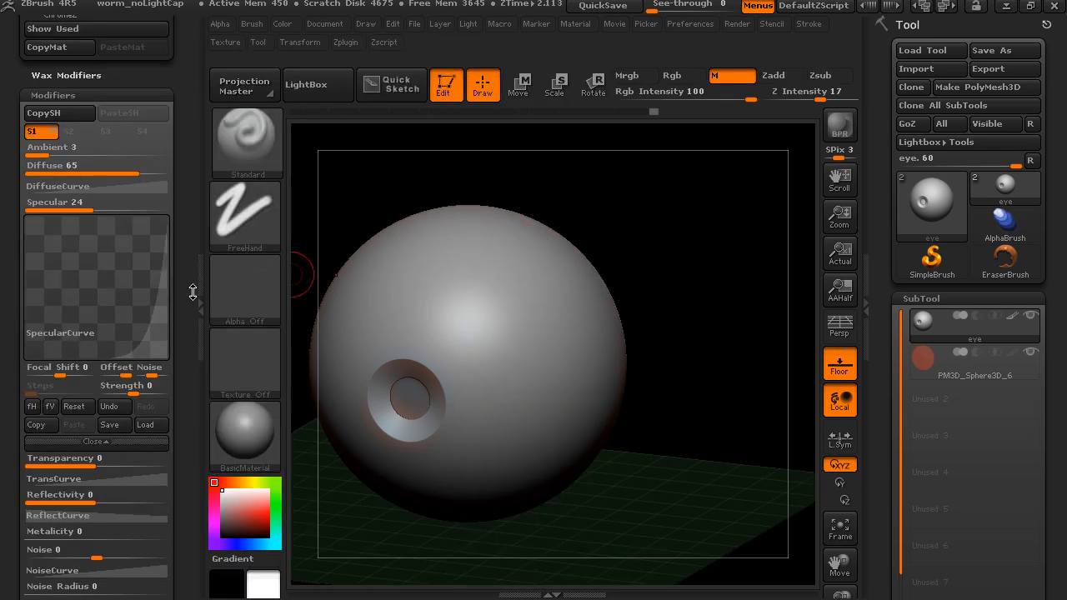
click(110, 95)
drag(168, 245, 163, 291)
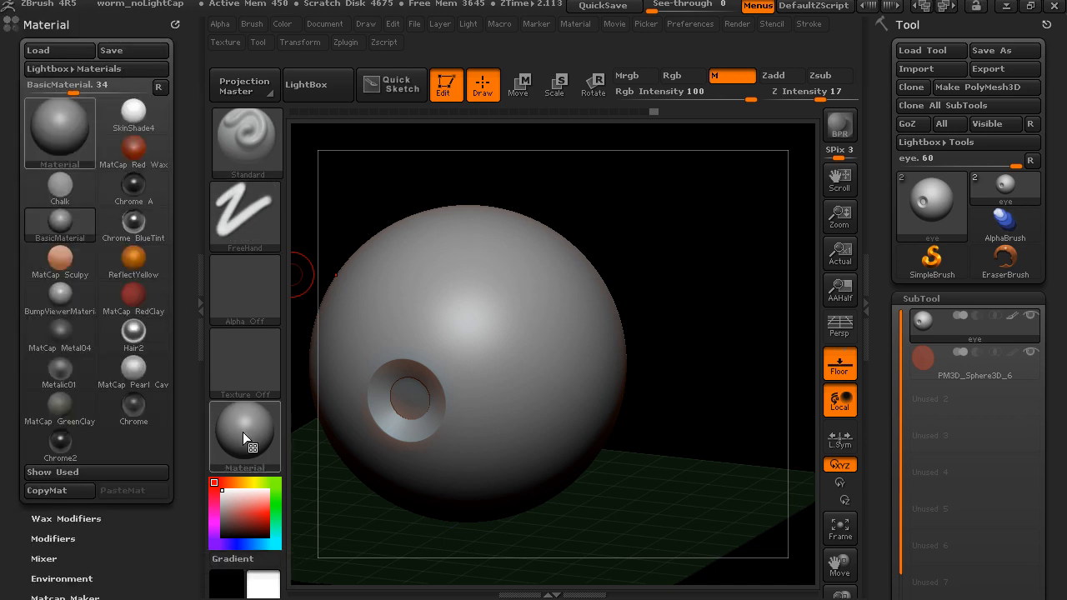
click(200, 328)
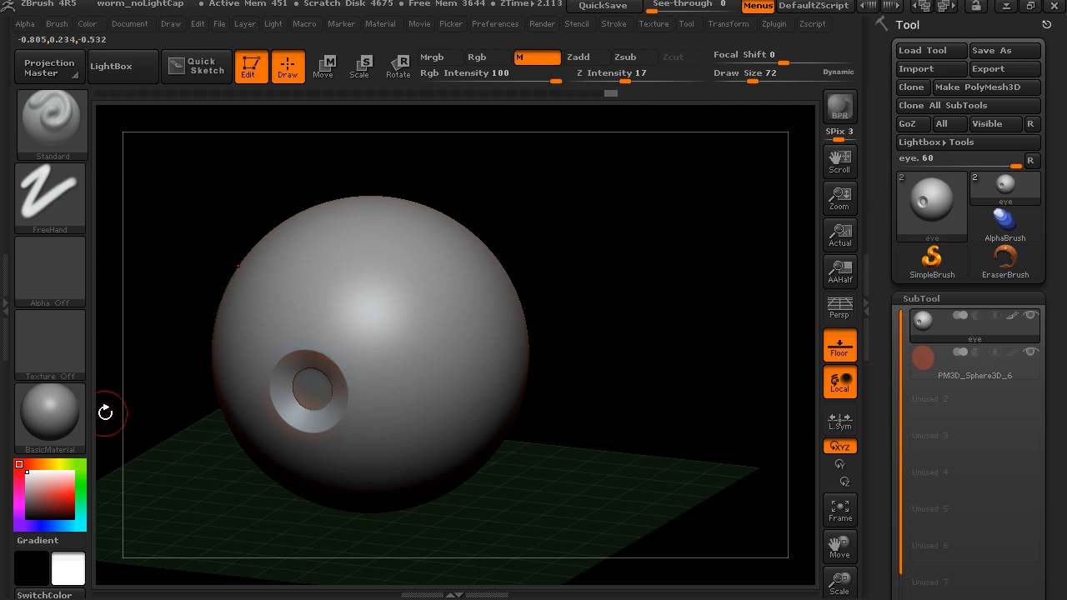
mouse_move(52, 434)
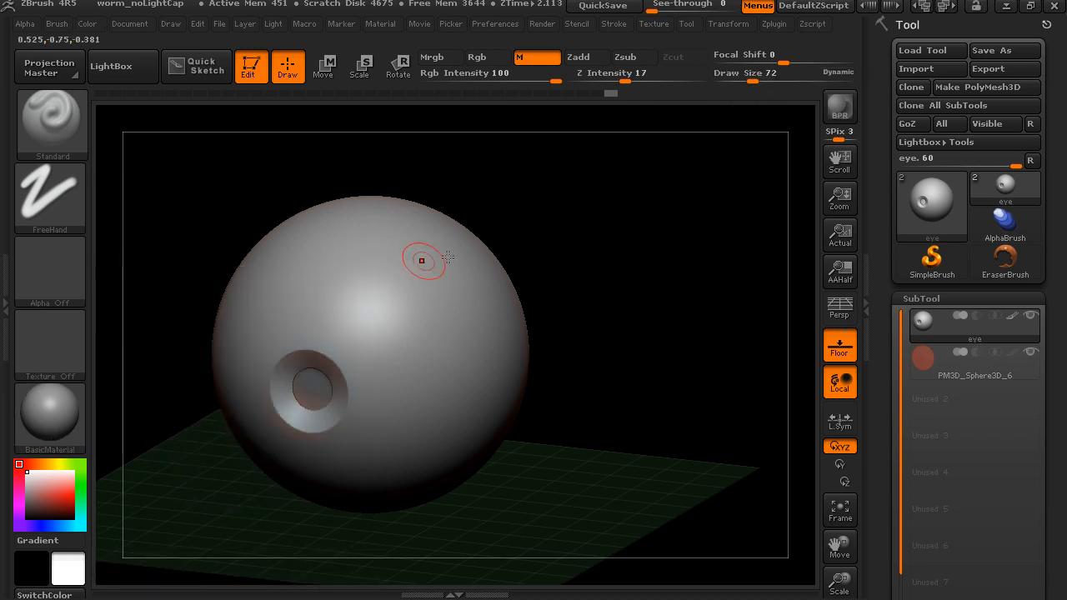
- Run SubTool Master's Fill on the visible subtools with no fill option selected, clearing the material stored on the eye
click(776, 25)
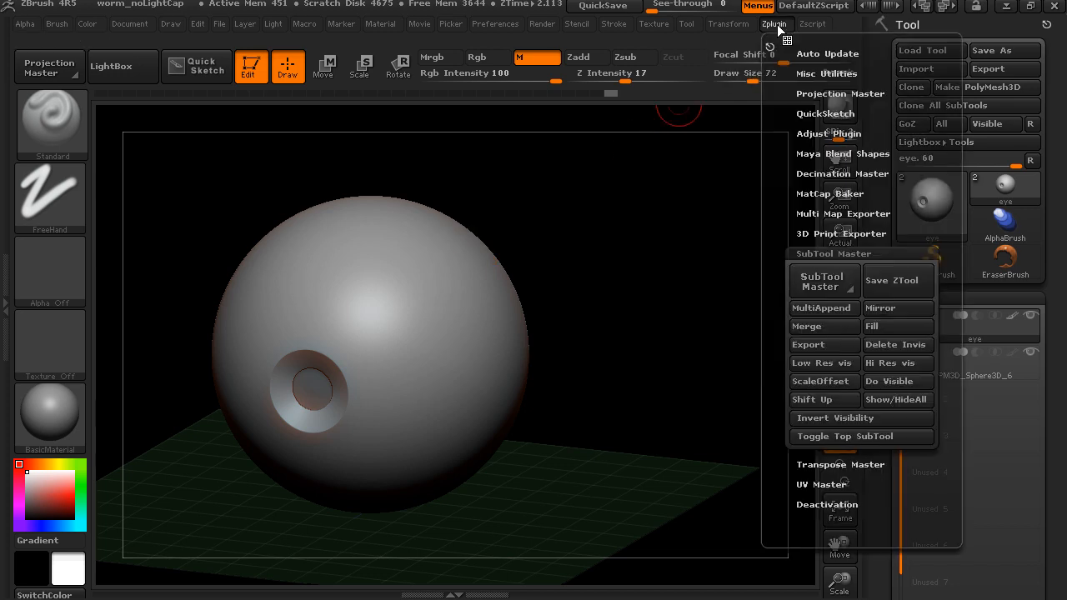
click(812, 255)
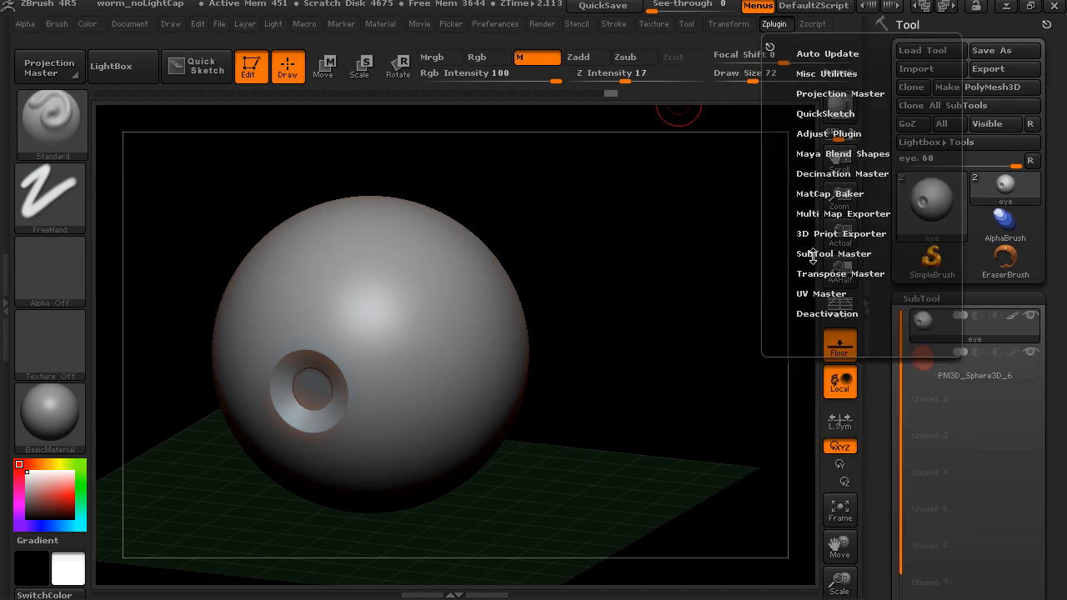
click(836, 254)
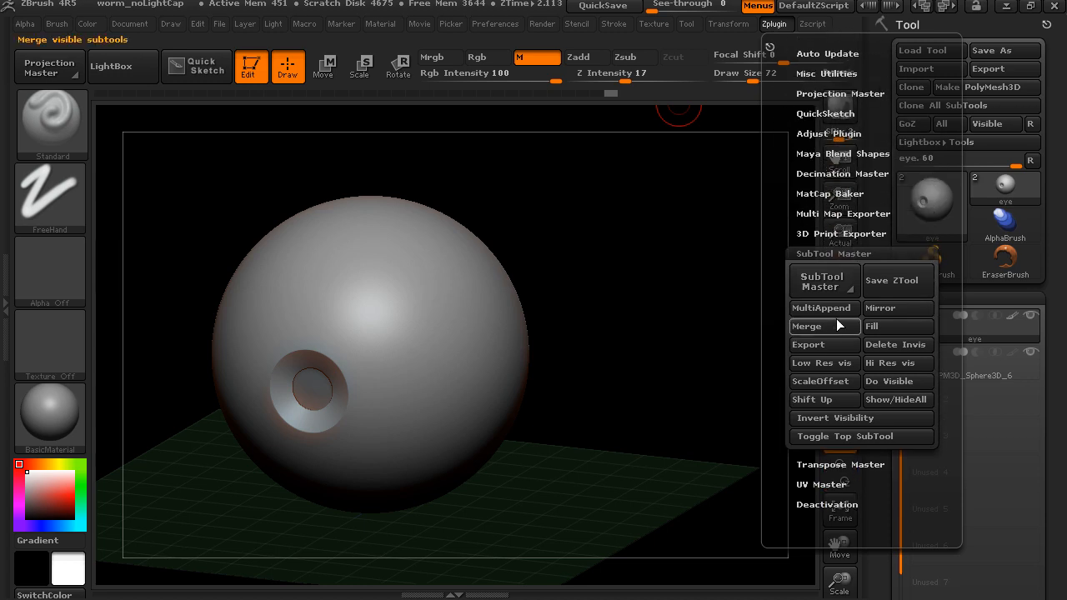
click(875, 325)
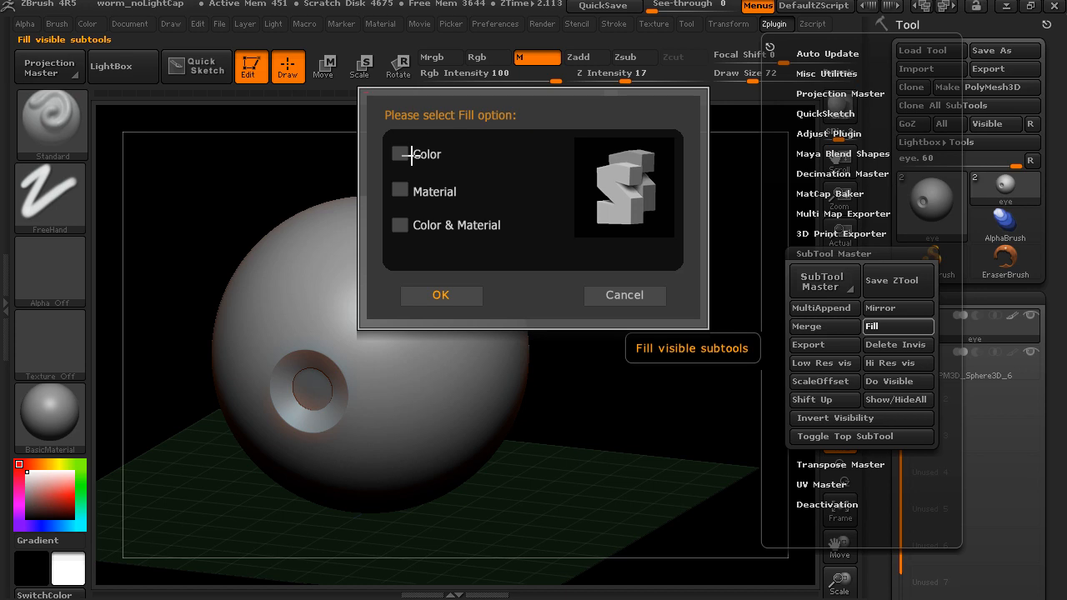
click(442, 296)
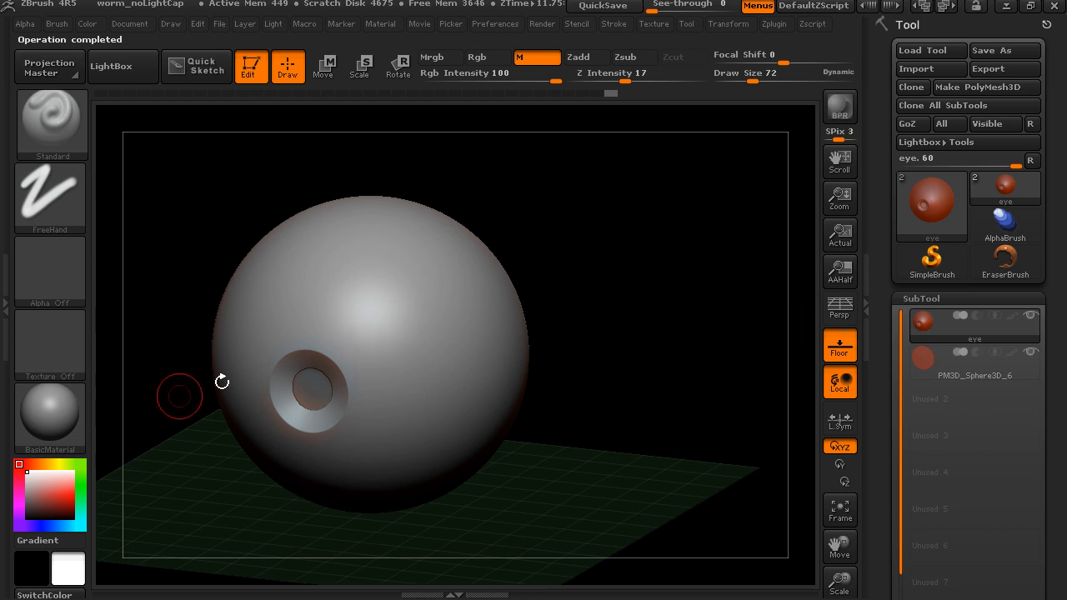
- Preview the Chrome and GelShaderA materials on the eye, one after the other
click(59, 414)
click(446, 414)
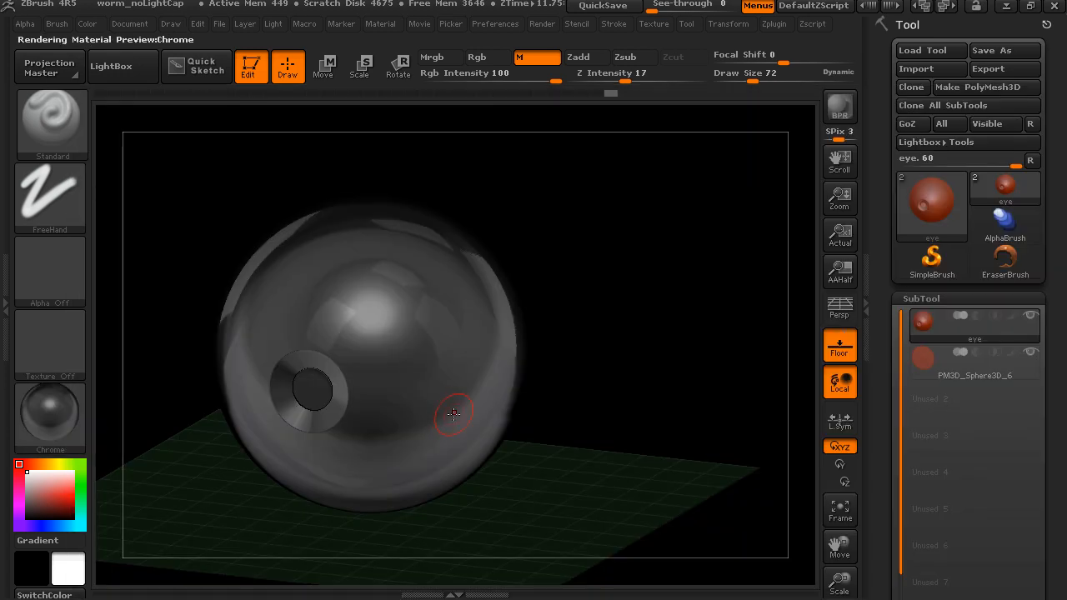
click(80, 416)
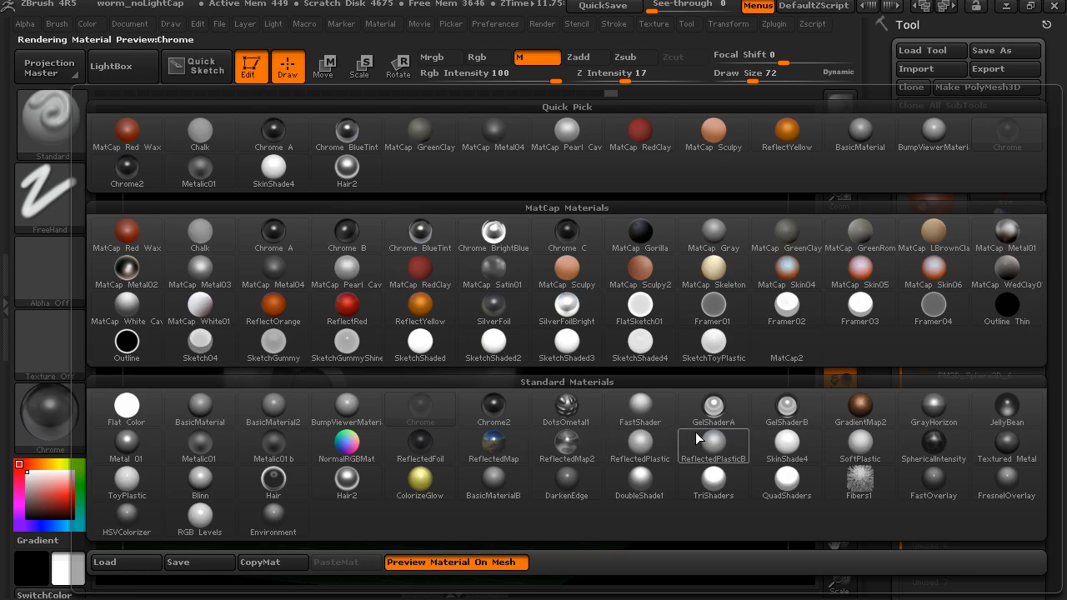
click(713, 408)
- Switch the eye's preview material to ReflectRed and inspect its reflections from a slightly different view
click(66, 409)
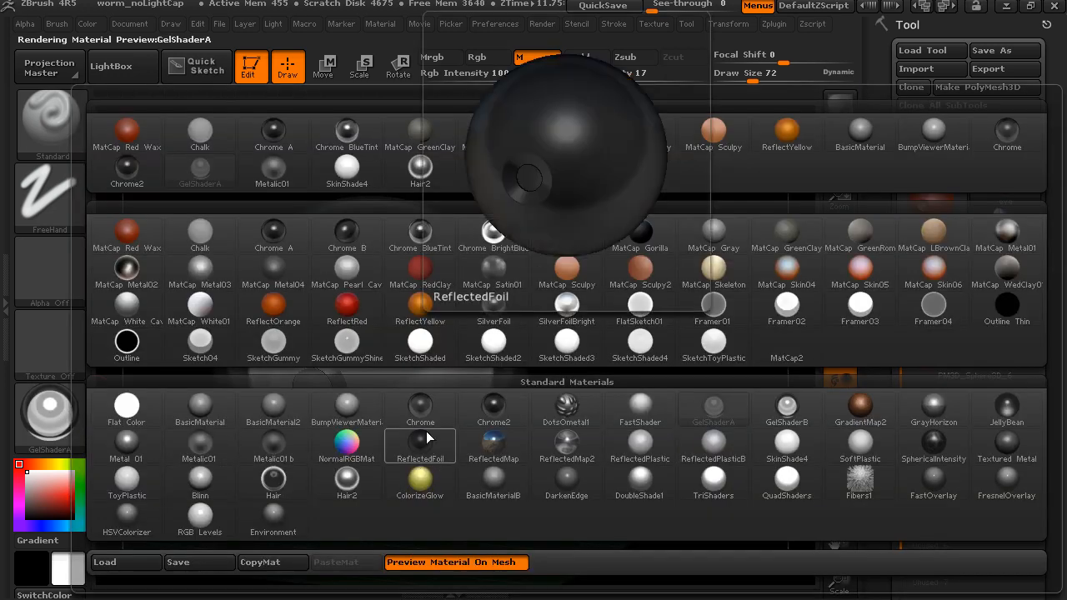
click(347, 305)
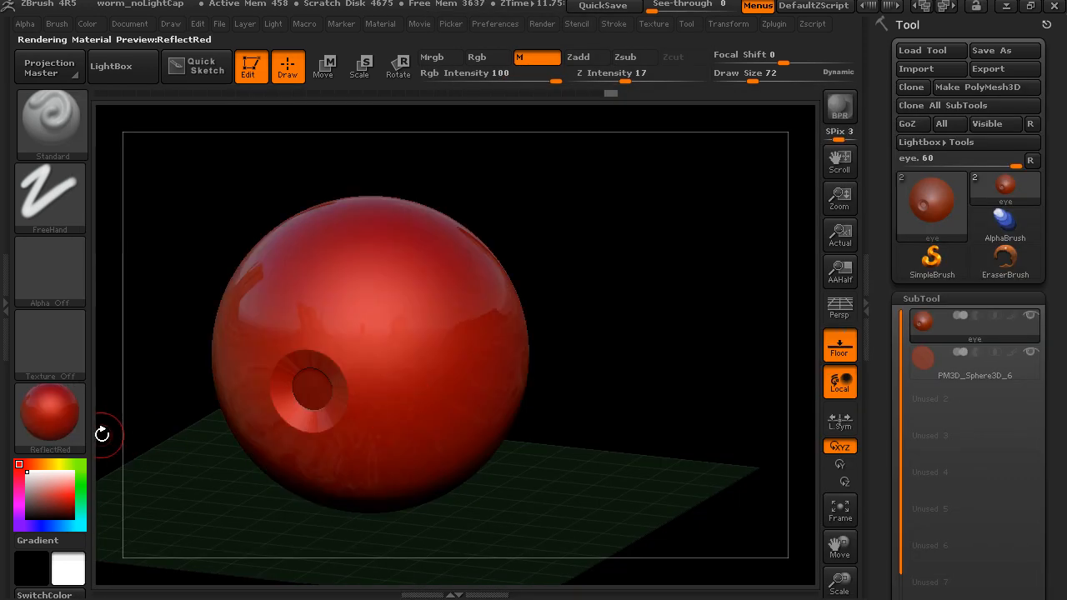
drag(607, 466, 436, 347)
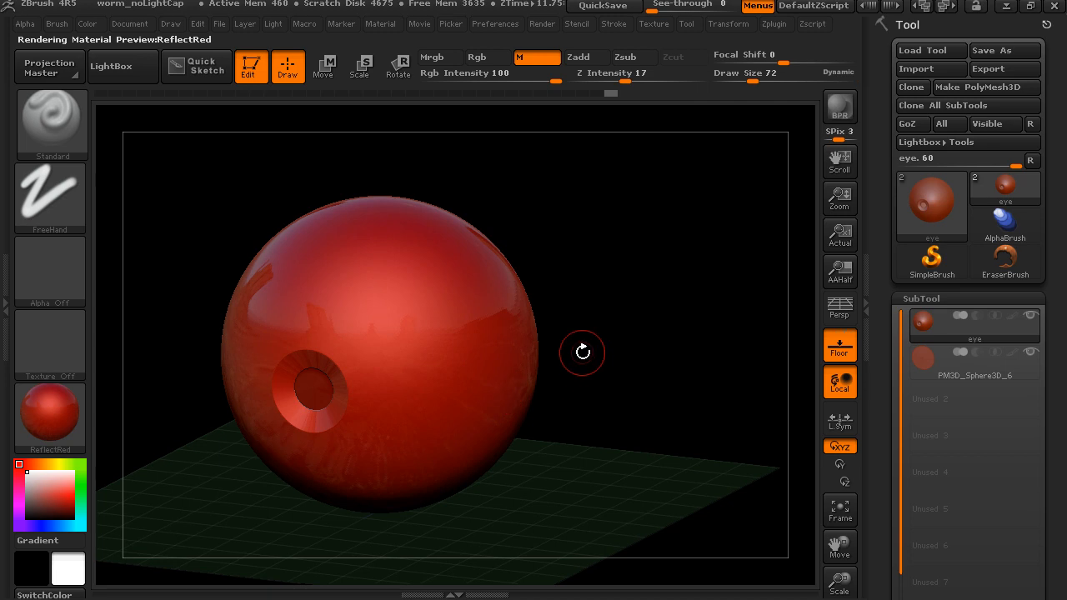
drag(588, 359, 627, 327)
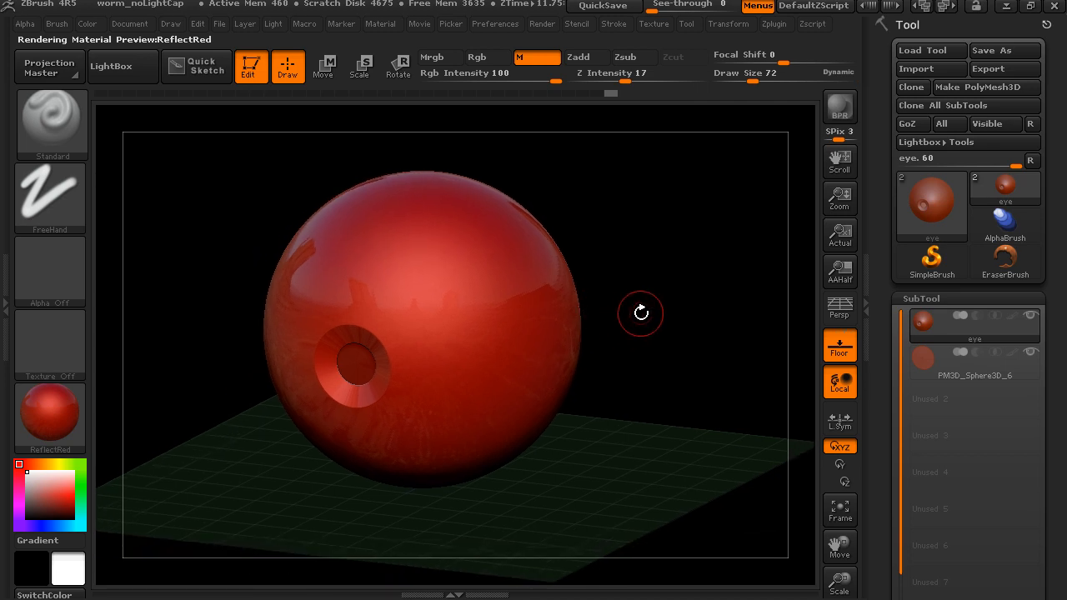